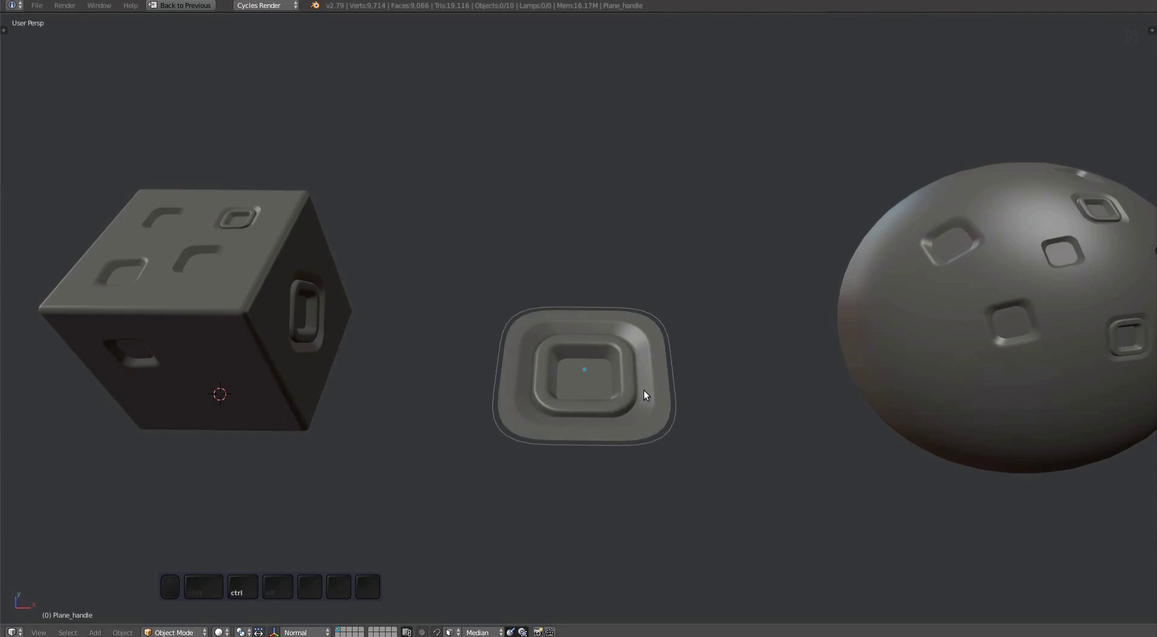
- Delete the raised inner ring from the plug and select the plug mesh
scroll(644, 390, up, 3)
shift+middle_drag(621, 407, 666, 397)
scroll(666, 396, up, 1)
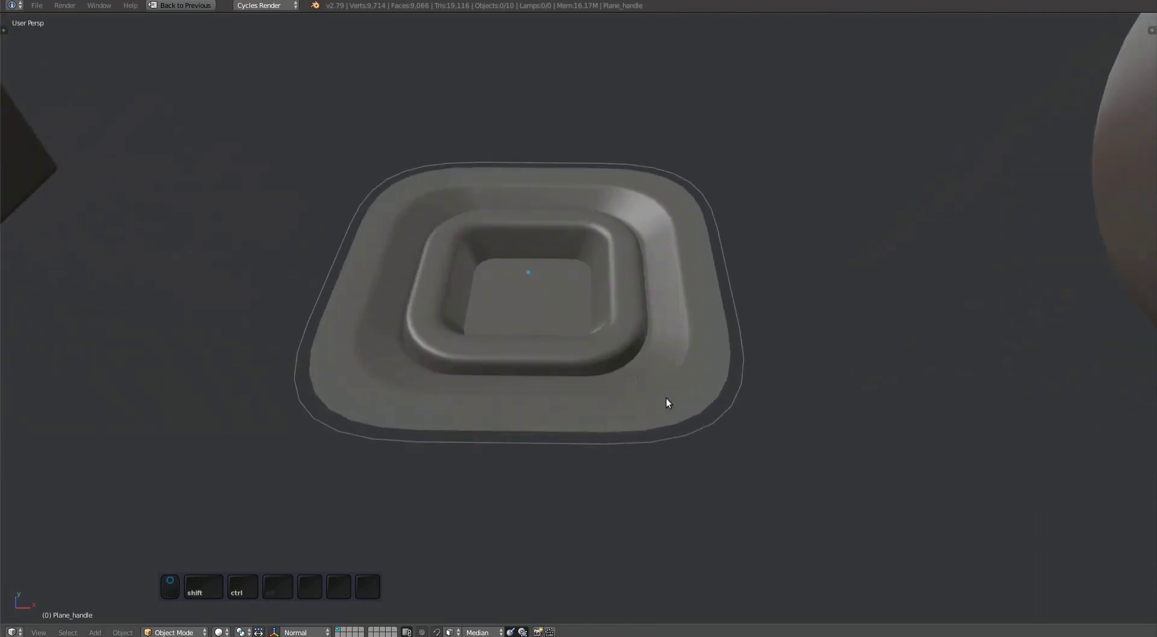
right_click(643, 319)
middle_drag(643, 314, 648, 342)
key(x)
click(648, 326)
right_click(661, 327)
- Select the faces of the plug's recess floor and deepen the recess with Shrink/Fatten
key(Tab)
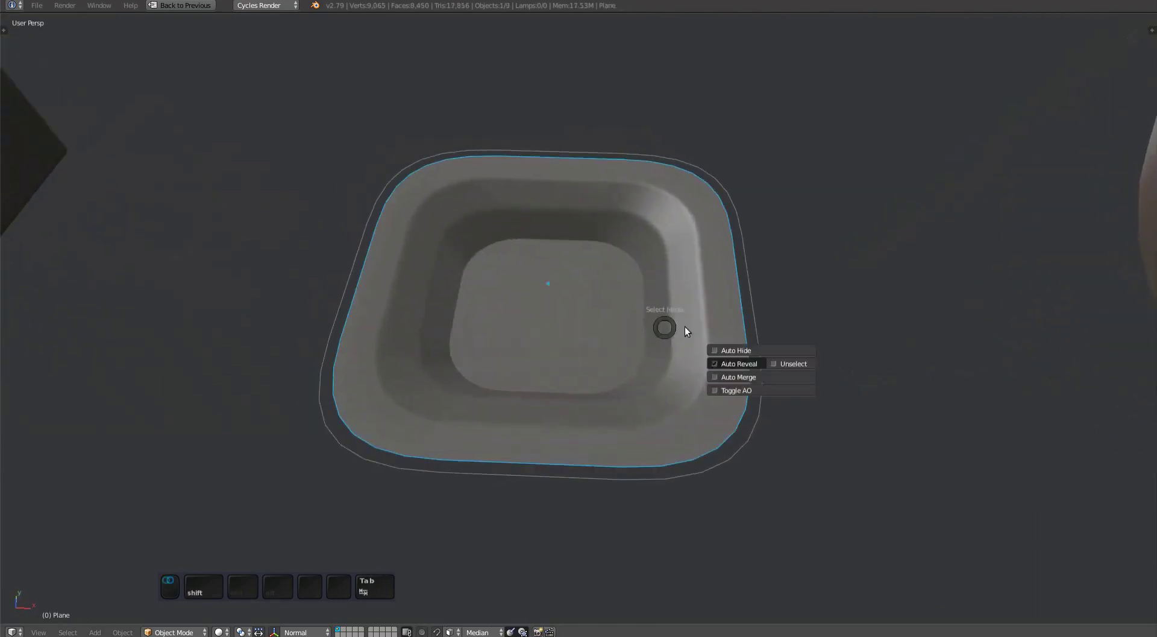
key(a)
middle_drag(566, 325, 651, 301)
key(c)
click(553, 315)
key(Escape)
key(alt+s)
click(607, 305)
- Round the lower edge of the plug's recess with MESHmachine's Fuse
key(2)
click(653, 363)
key(y)
key(f)
middle_drag(651, 297, 649, 348)
click(628, 317)
key(a)
- Duplicate the edited plug together with its handle and select only the copy's handle
key(Tab)
key(a)
scroll(612, 362, down, 3)
key(b)
drag(452, 259, 684, 401)
key(shift+d)
click(625, 264)
key(a)
right_click(620, 263)
- Snap the duplicated plug onto the sphere's surface and scale it to fit
key(g)
ctrl+click(959, 491)
middle_drag(1004, 458, 989, 425)
key(s)
click(927, 342)
key(g)
ctrl+click(956, 378)
shift+middle_drag(997, 341, 978, 353)
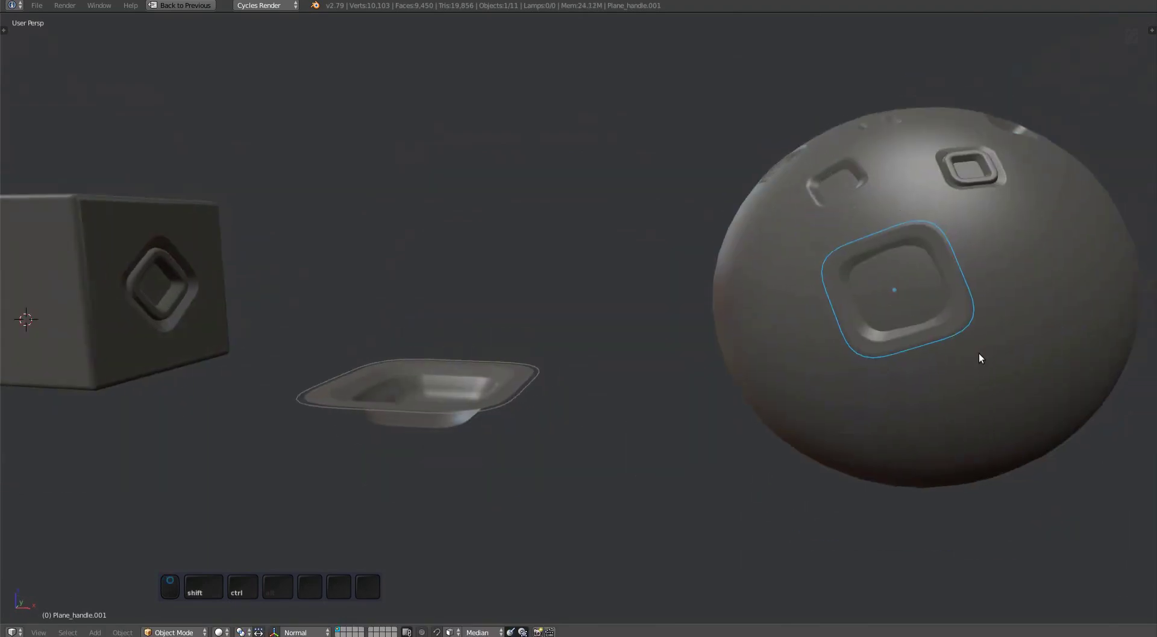
- Plug the copy into the sphere with wireframe display on and inspect the resulting recess corners
scroll(959, 338, up, 3)
shift+click(935, 275)
key(y)
click(935, 275)
middle_drag(738, 255, 802, 268)
ctrl+middle_drag(802, 268, 791, 310)
key(F6)
click(826, 469)
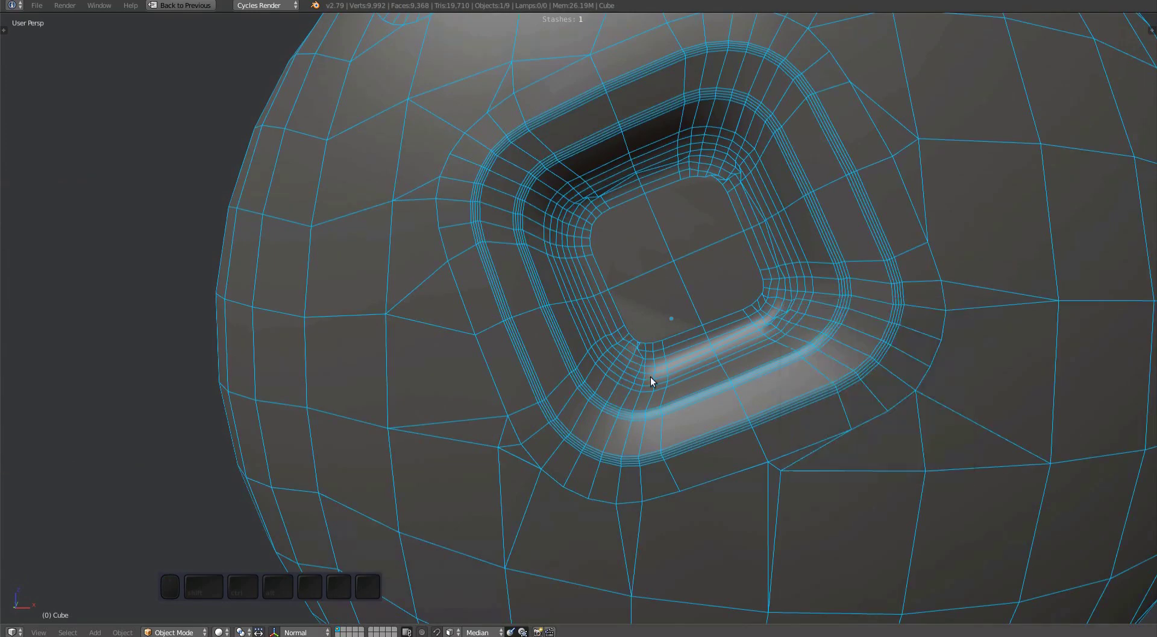
ctrl+middle_drag(650, 376, 656, 393)
shift+middle_drag(788, 154, 645, 251)
ctrl+middle_drag(645, 252, 769, 432)
- Set the extruded cage around the source plug as Deformer and parent it to the plug's handle
shift+middle_drag(569, 475, 752, 435)
shift+middle_drag(767, 233, 738, 282)
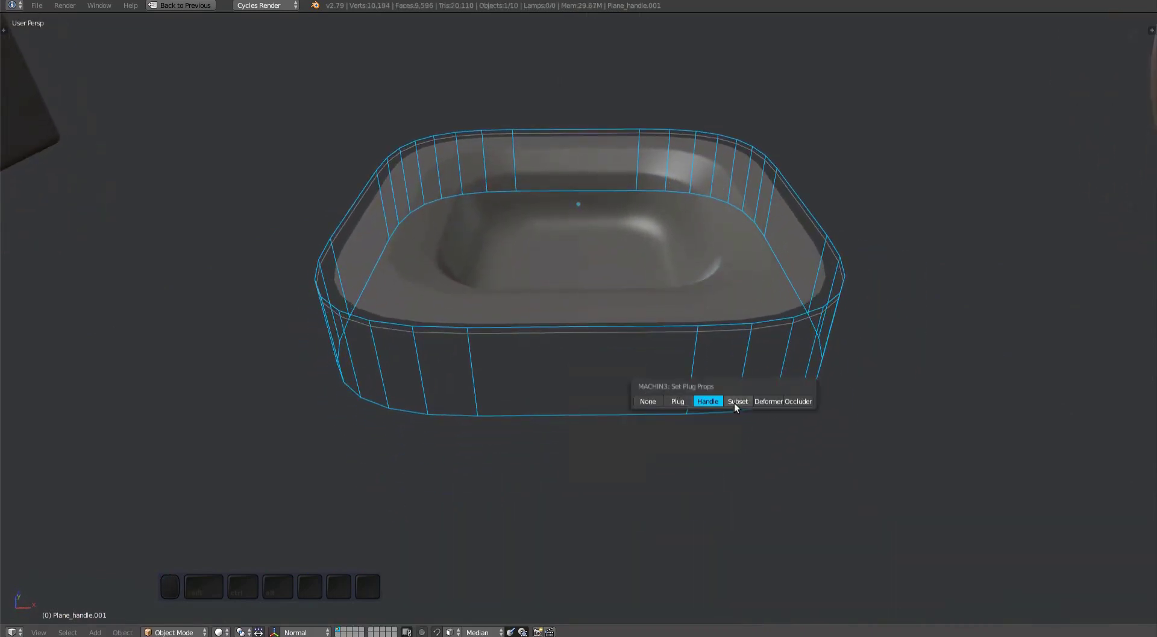
click(768, 401)
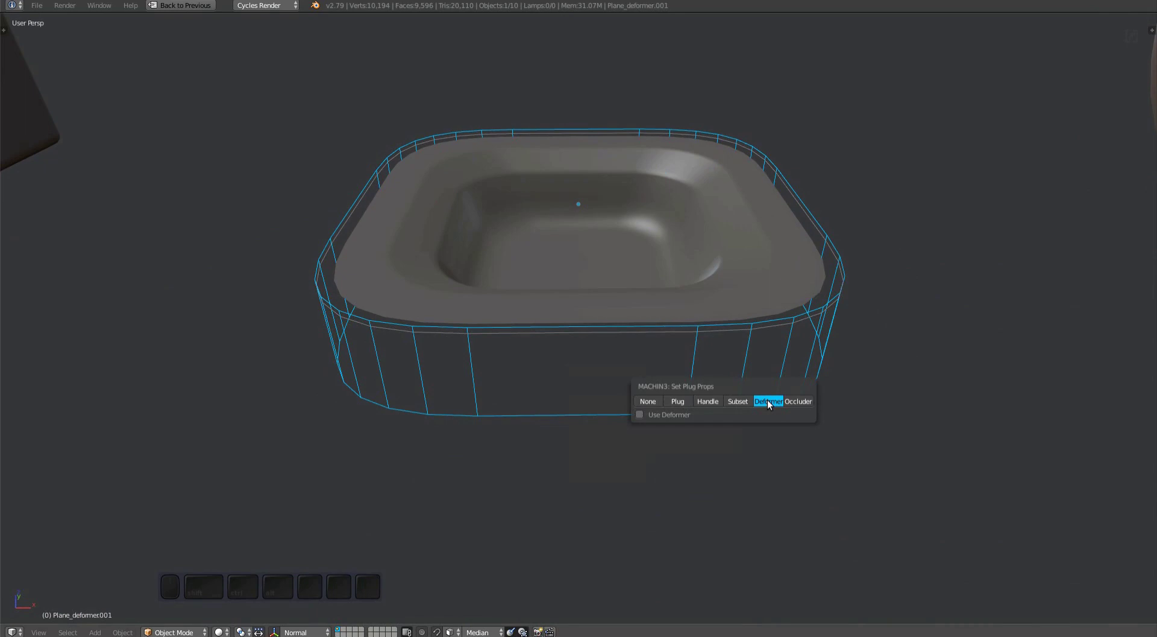
shift+middle_drag(631, 327, 614, 342)
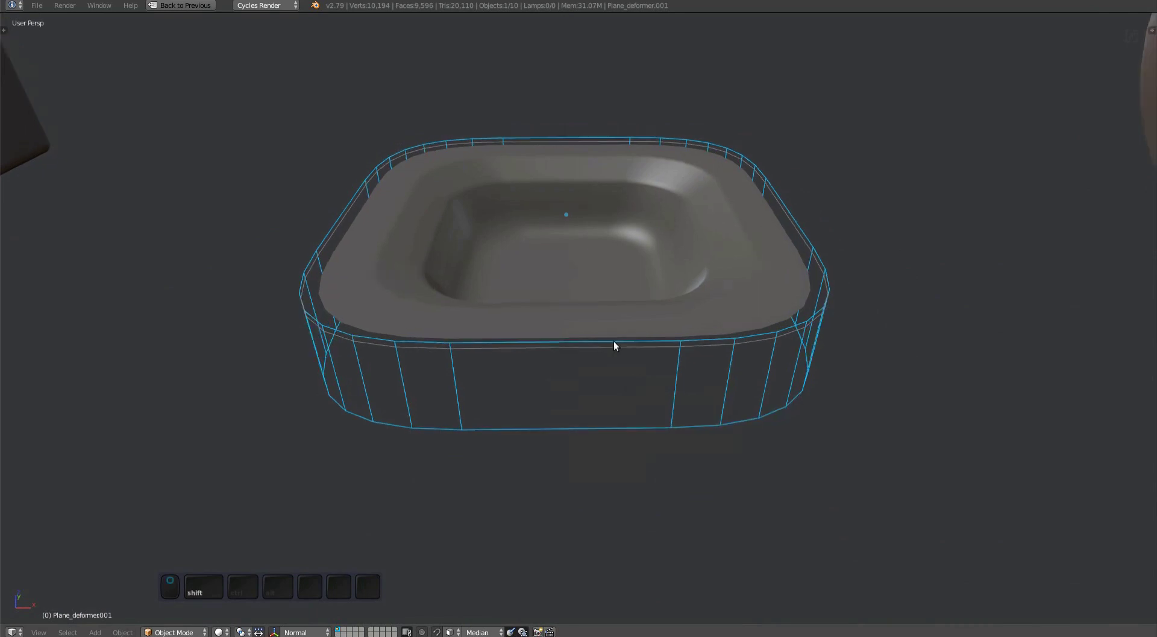
shift+right_click(621, 350)
key(ctrl+p)
click(621, 349)
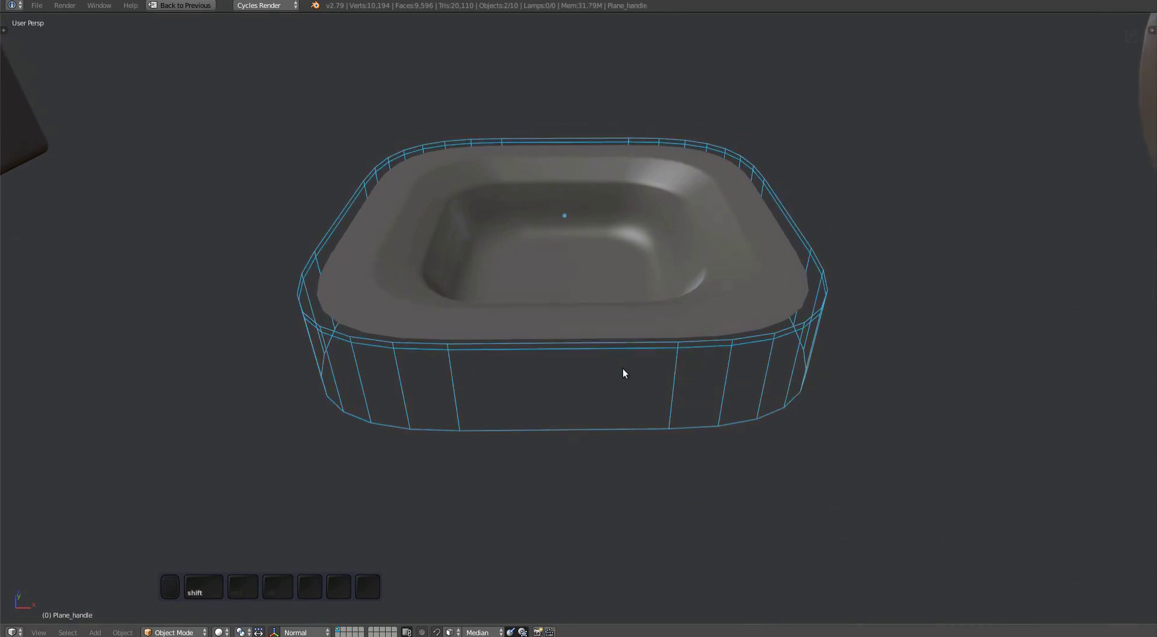
- Validate the plug from its handle, generating a new UUID and leaving the deformer unhidden
key(a)
right_click(610, 355)
key(y)
mouse_move(610, 355)
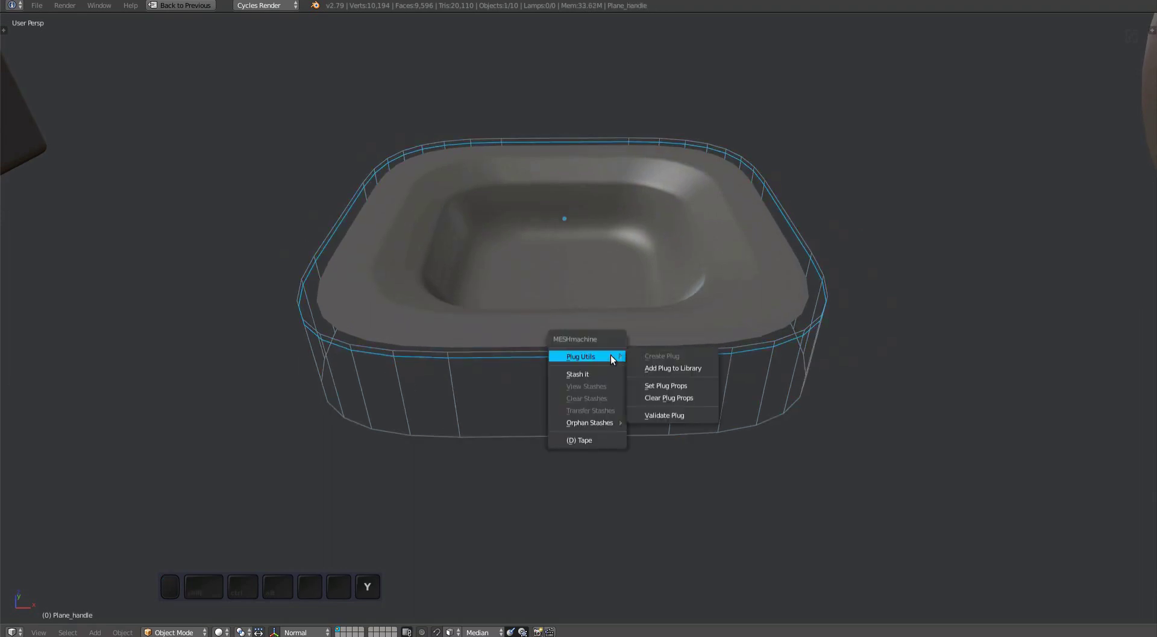
click(683, 411)
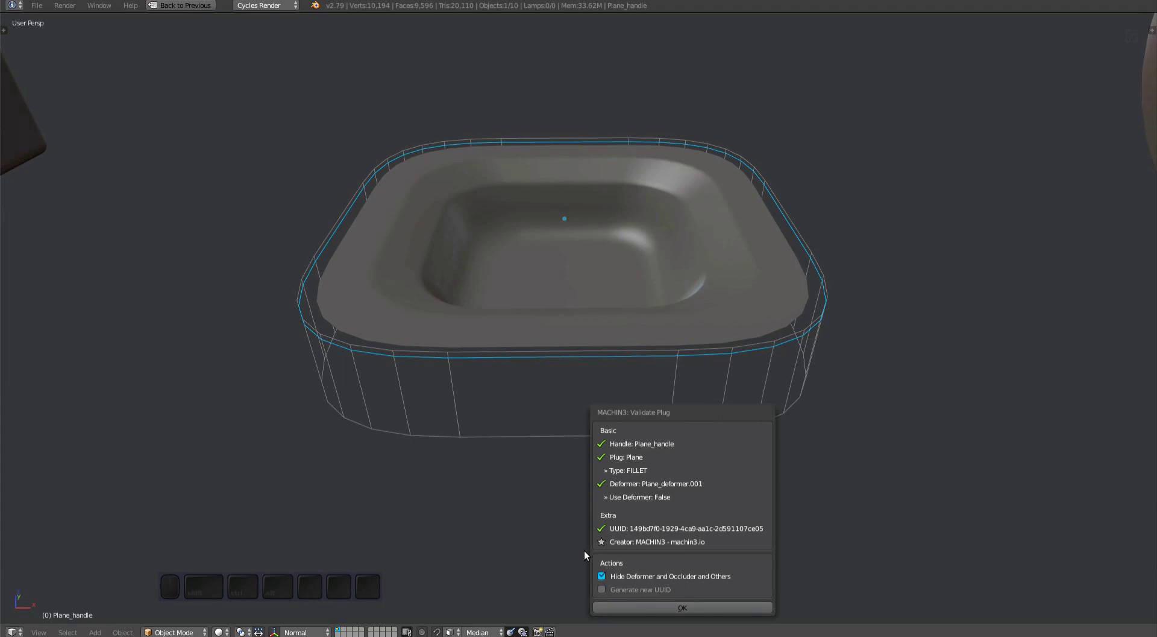
click(657, 589)
click(627, 575)
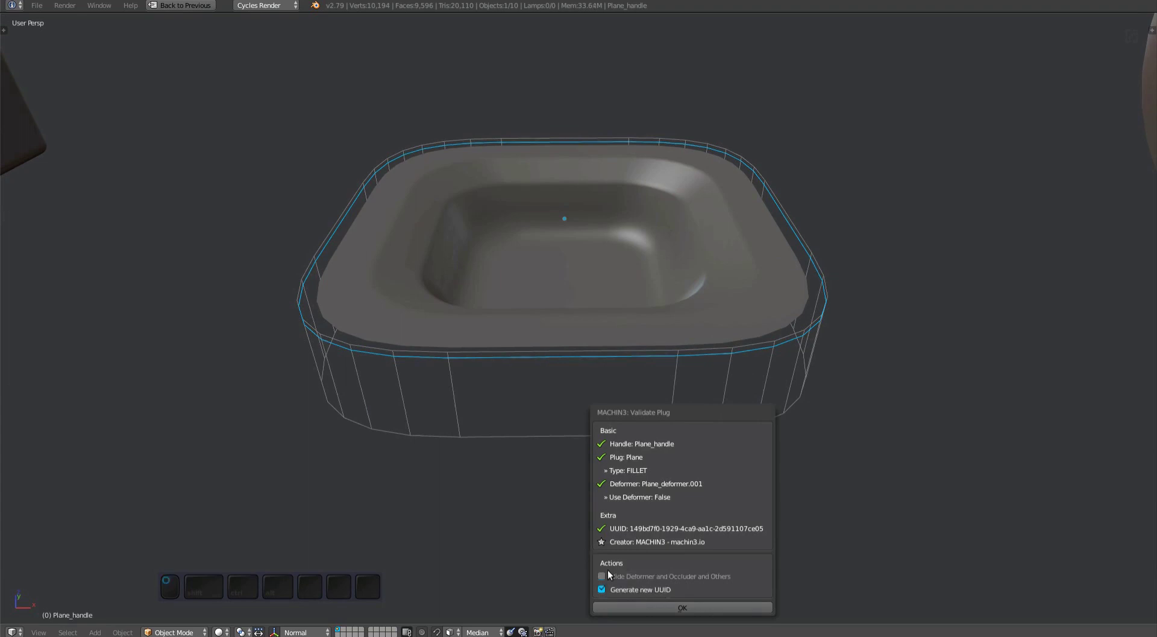
click(665, 607)
- Duplicate the validated plug together with its handle and deformer
scroll(611, 414, down, 5)
right_click(611, 415)
key(shift+d)
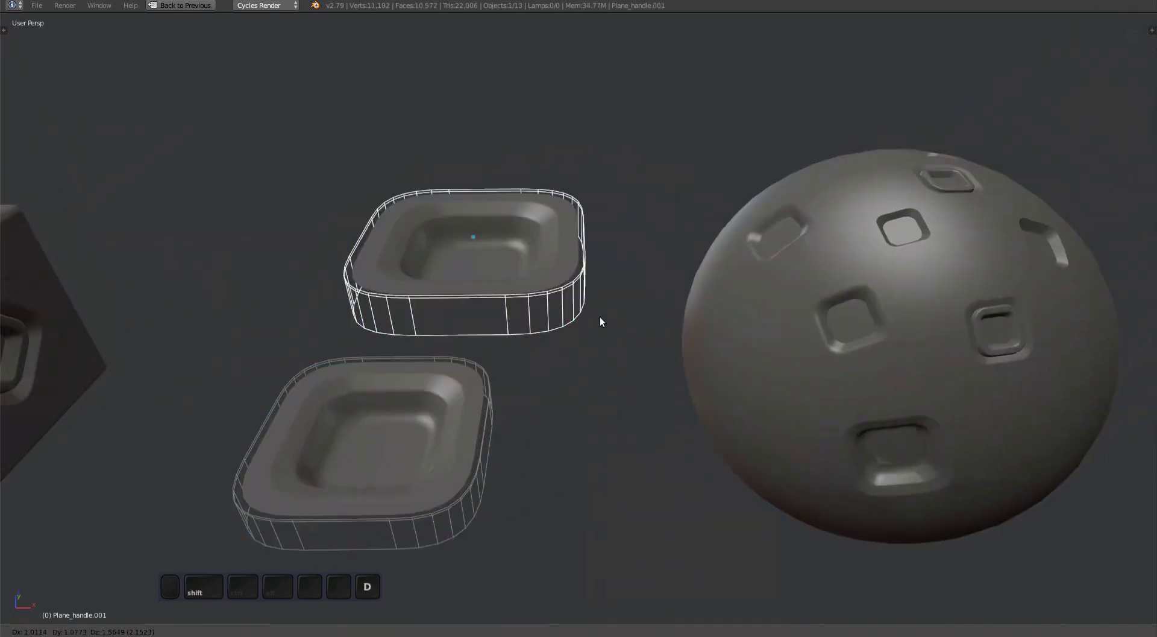
click(597, 316)
key(a)
- Snap the duplicated deformer plug onto an empty area of the sphere and resize it
right_drag(511, 285, 533, 288)
shift+middle_drag(534, 288, 373, 229)
key(Escape)
shift+middle_drag(567, 296, 364, 211)
key(g)
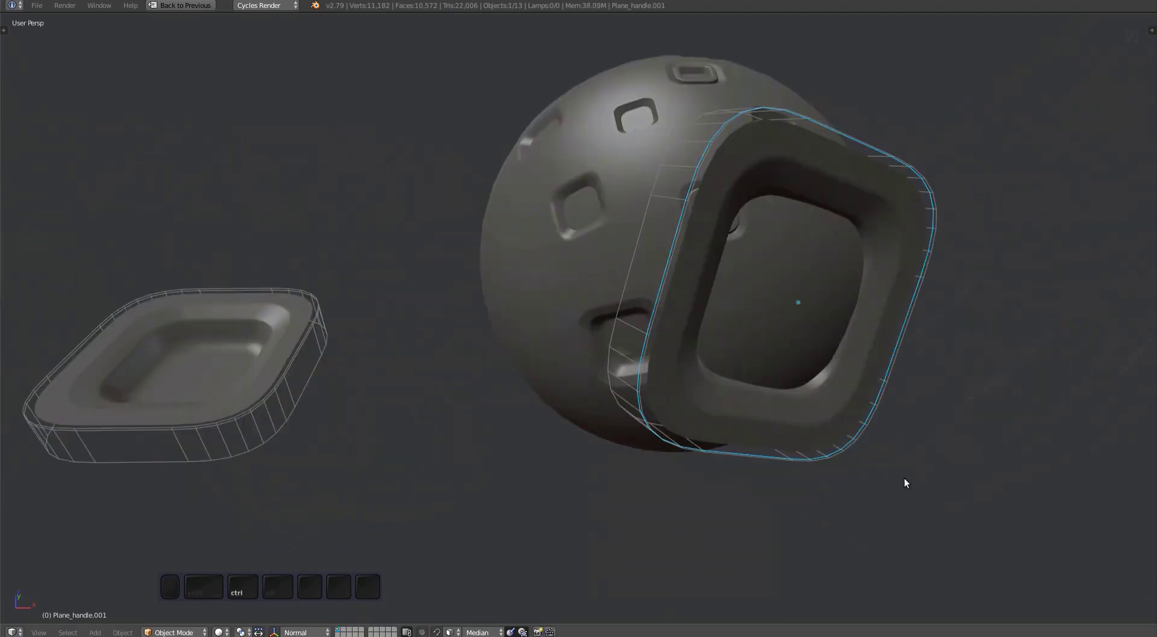
ctrl+click(828, 402)
key(KP_Decimal)
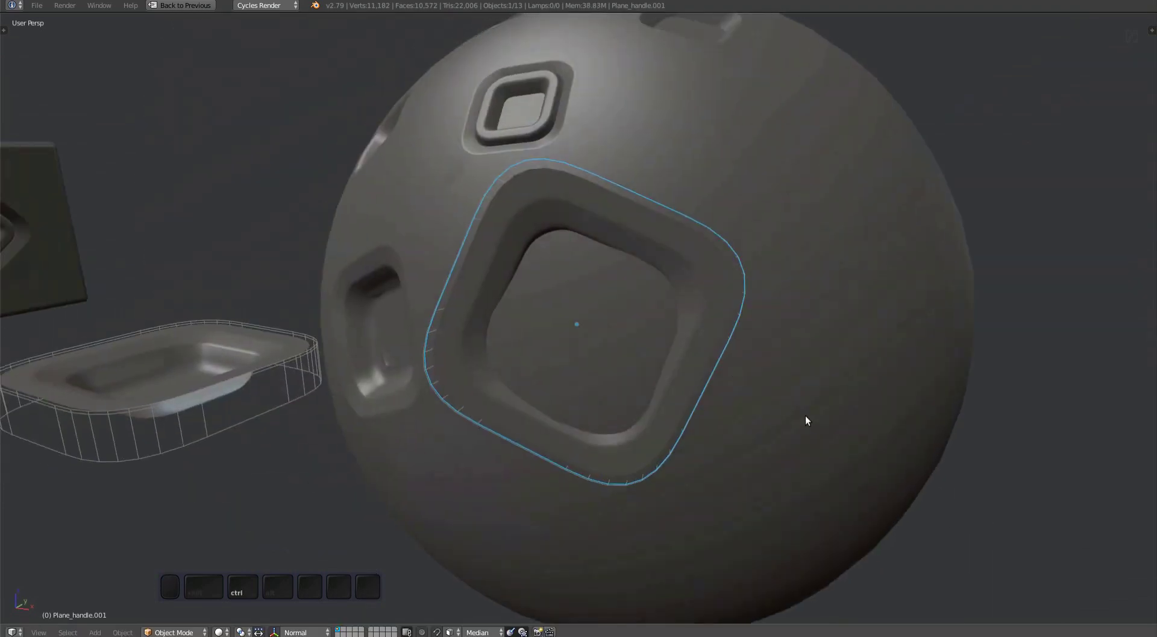
key(s)
click(779, 405)
- Plug the copy into the sphere with Contain enabled
shift+right_click(791, 377)
key(y)
click(790, 360)
ctrl+middle_drag(630, 315, 747, 354)
key(F6)
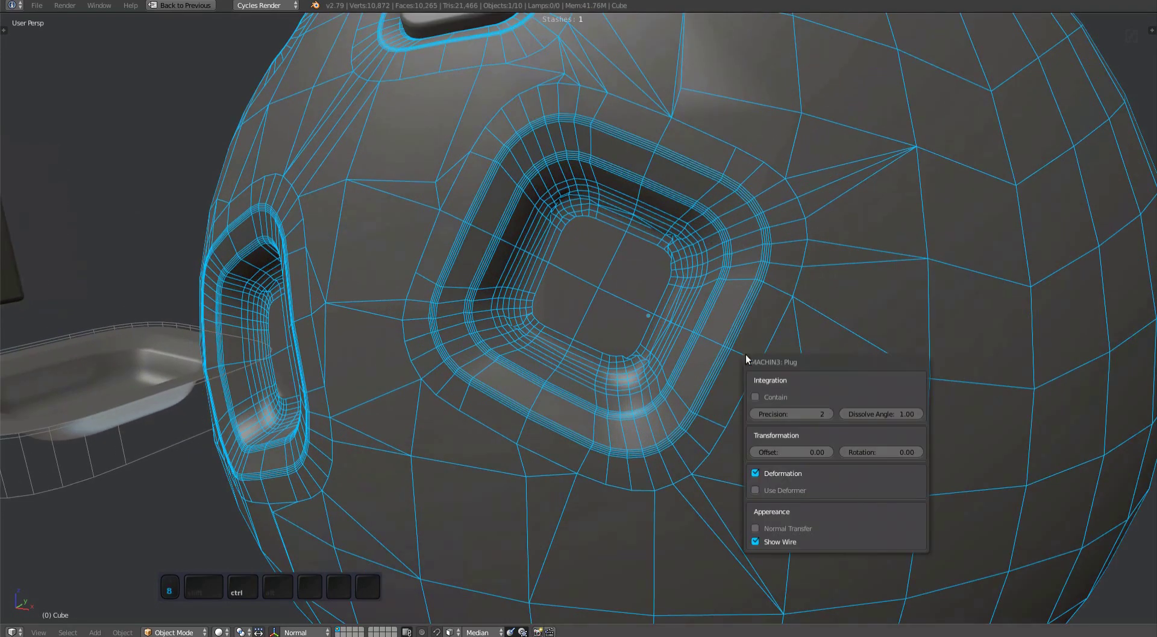
click(769, 399)
- Enable Use Deformer for the plug operation and view the deformed recess in profile
shift+middle_drag(631, 349, 662, 363)
ctrl+middle_drag(662, 363, 835, 416)
shift+middle_drag(835, 416, 699, 317)
key(F6)
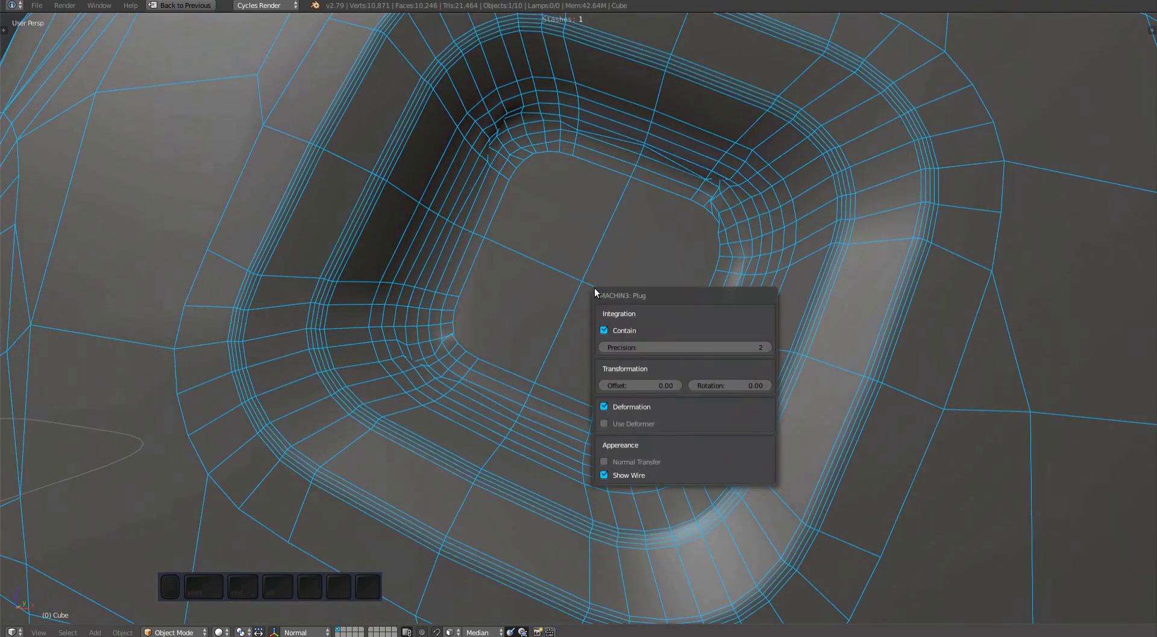
click(628, 424)
ctrl+middle_drag(465, 342, 586, 348)
shift+middle_drag(586, 348, 757, 284)
shift+middle_drag(757, 284, 898, 278)
middle_drag(898, 278, 748, 307)
shift+middle_drag(747, 308, 829, 212)
- Try lower and higher Plug Precision values, including 3, on the deformed recess
key(F6)
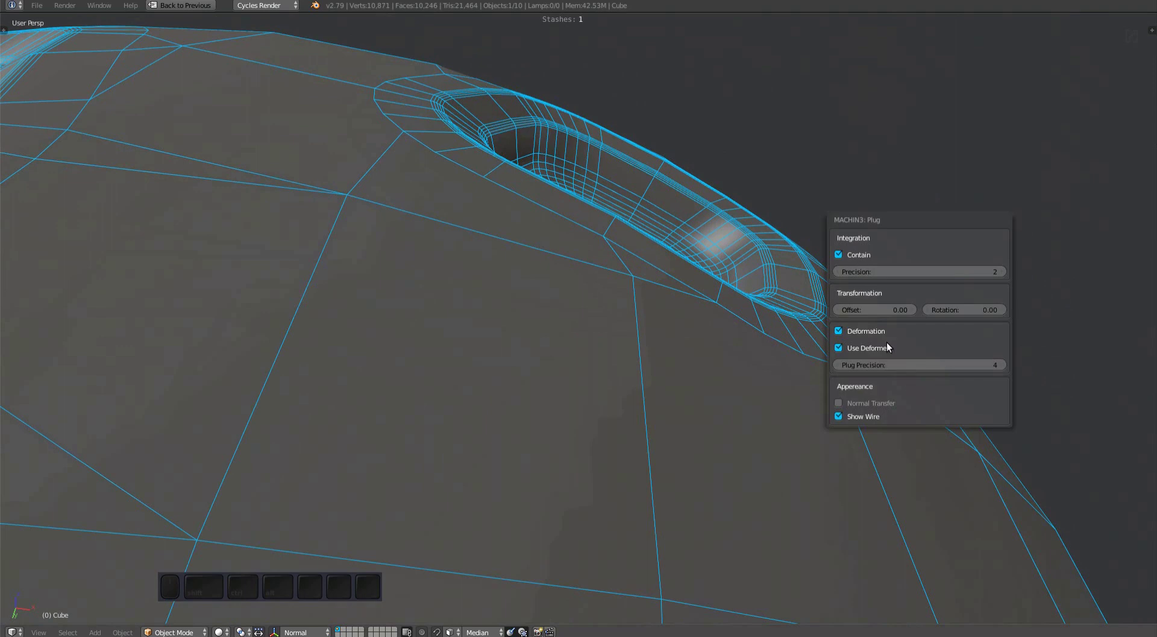
click(838, 365)
click(841, 366)
middle_drag(640, 220, 651, 284)
key(F6)
click(1064, 399)
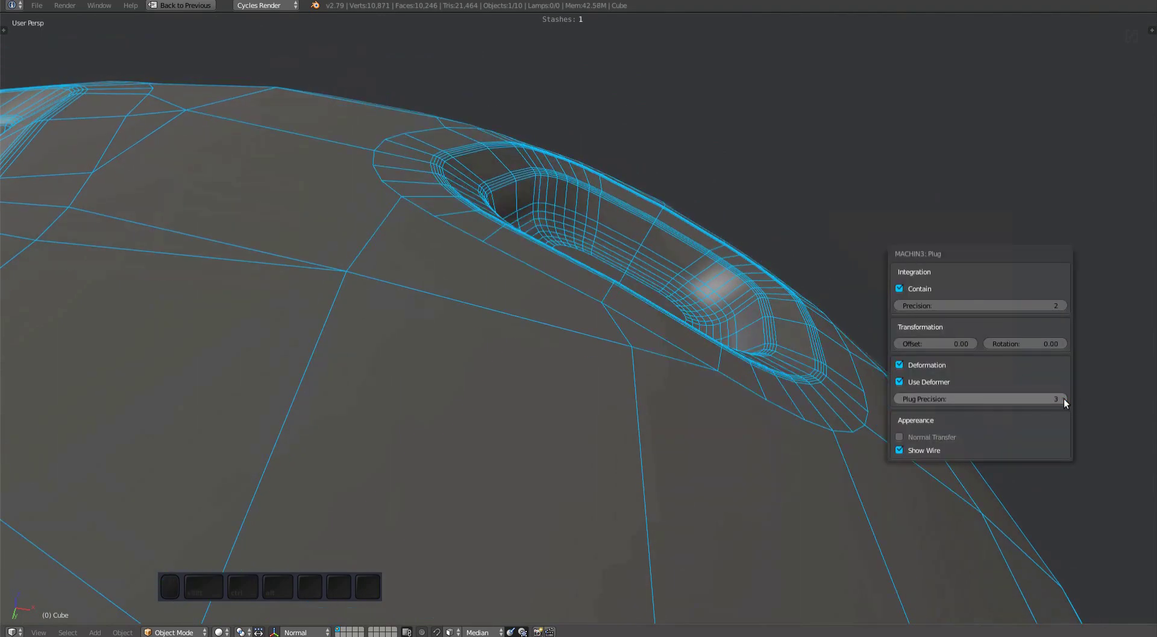
click(1065, 399)
click(903, 398)
- Select the source plug mesh and adjust its Deformer Precision in the plug properties
middle_drag(674, 287, 834, 290)
scroll(765, 291, down, 6)
right_click(482, 389)
middle_drag(482, 389, 685, 391)
scroll(685, 392, up, 2)
right_click(584, 302)
shift+middle_drag(584, 301, 608, 294)
key(y)
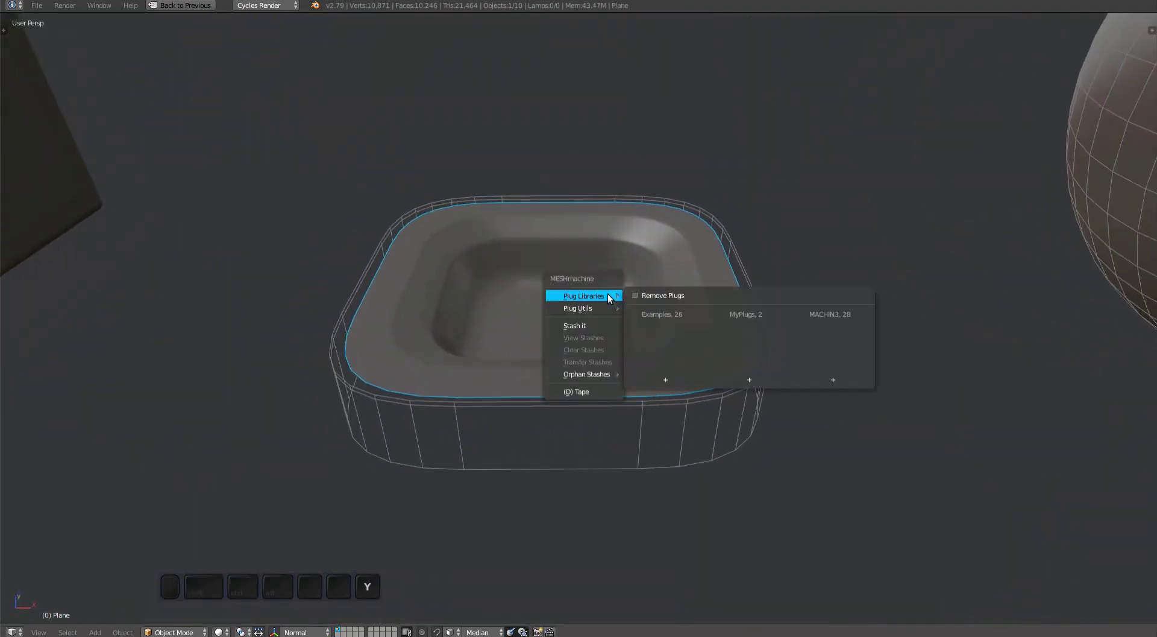
mouse_move(606, 305)
click(667, 338)
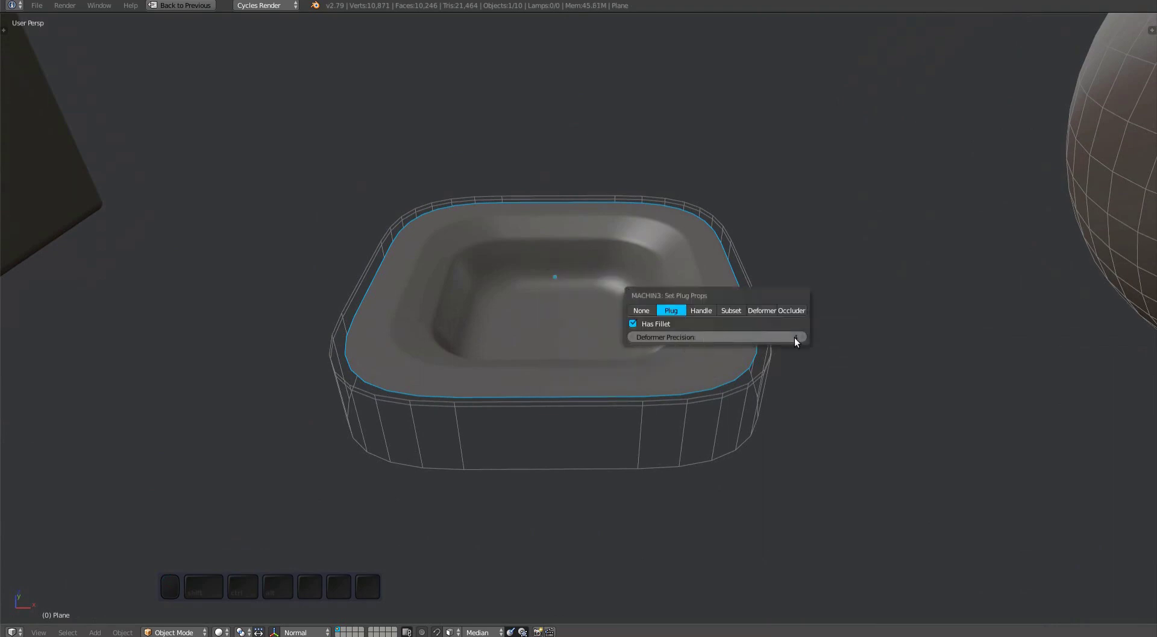
click(632, 338)
shift+middle_drag(679, 416, 649, 426)
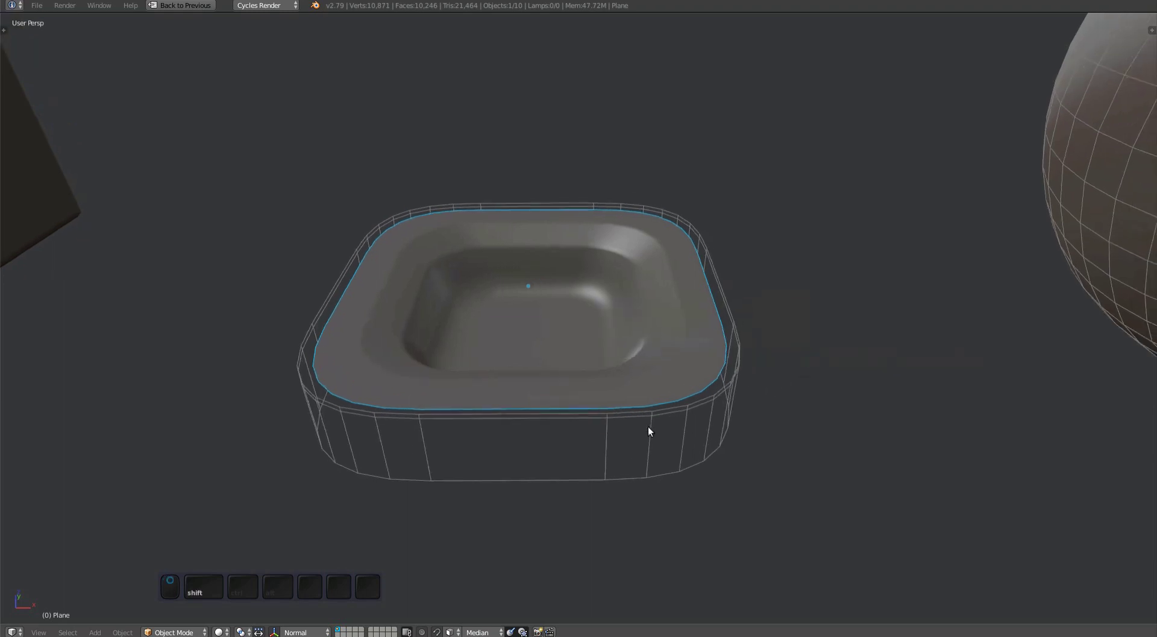
- Validate the plug from its handle with Hide Deformer and Occluder and Others enabled
click(601, 425)
key(y)
mouse_move(529, 294)
click(590, 352)
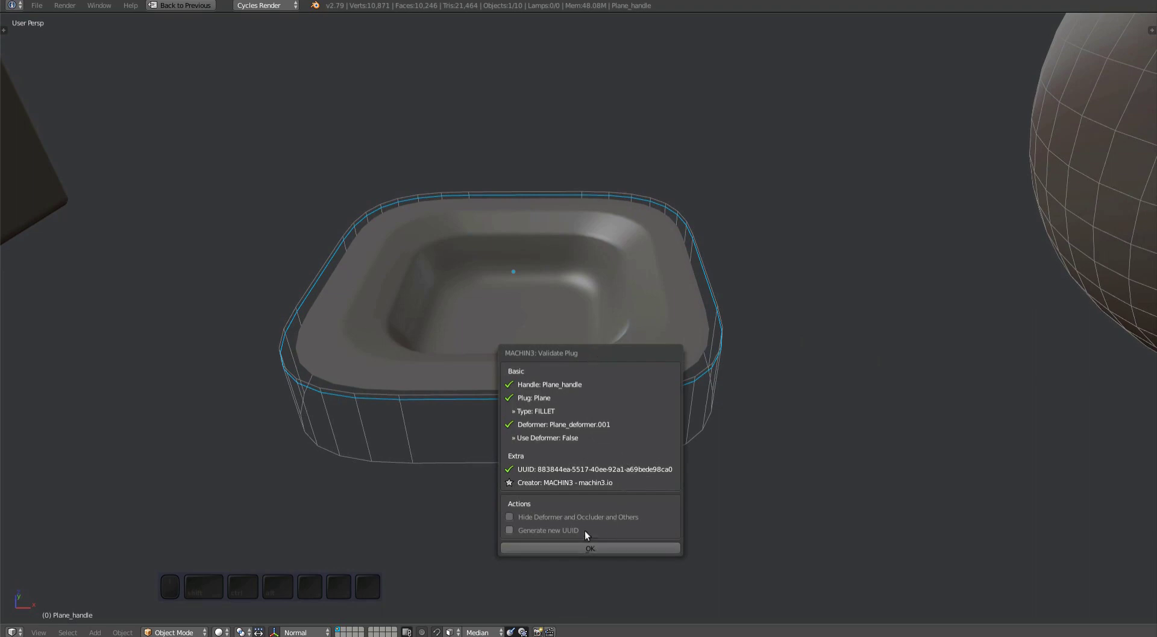
click(554, 520)
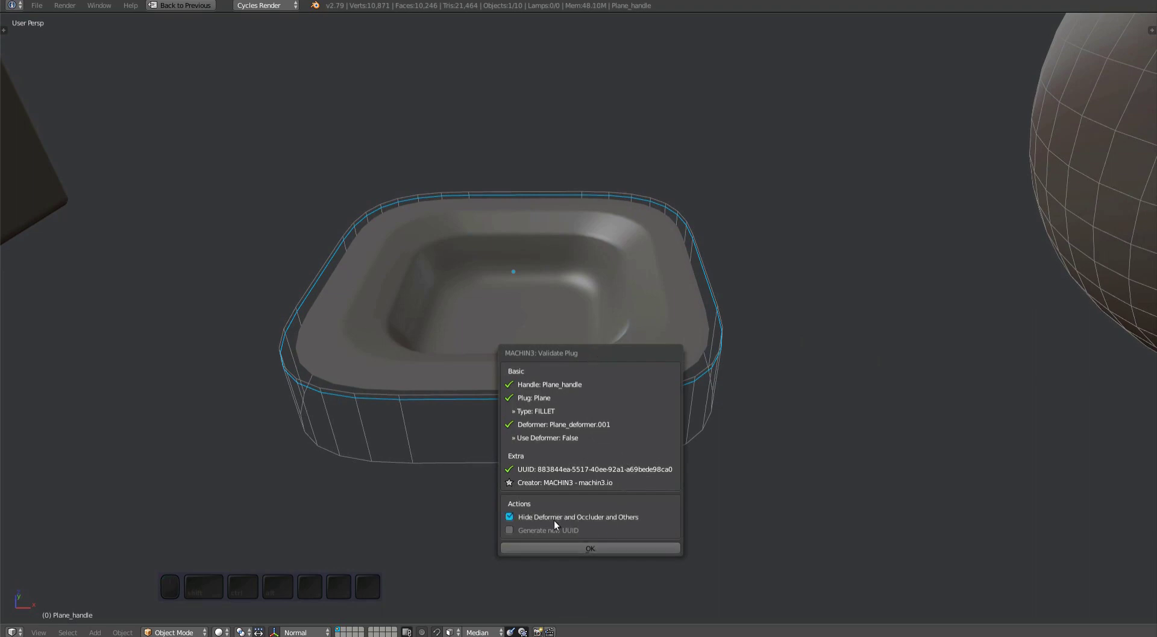
click(590, 547)
- Add the plug to the MyPlugs library as a new entry named "my deformer plug"
middle_drag(590, 548, 584, 434)
key(y)
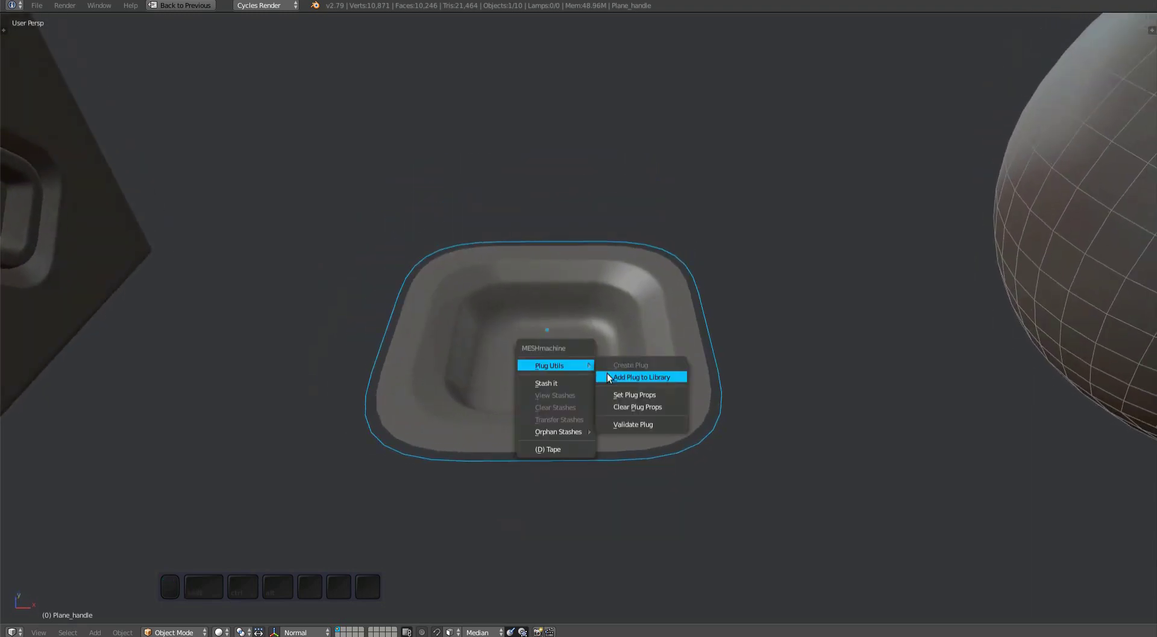
click(606, 372)
click(628, 420)
text(my deformer plug)
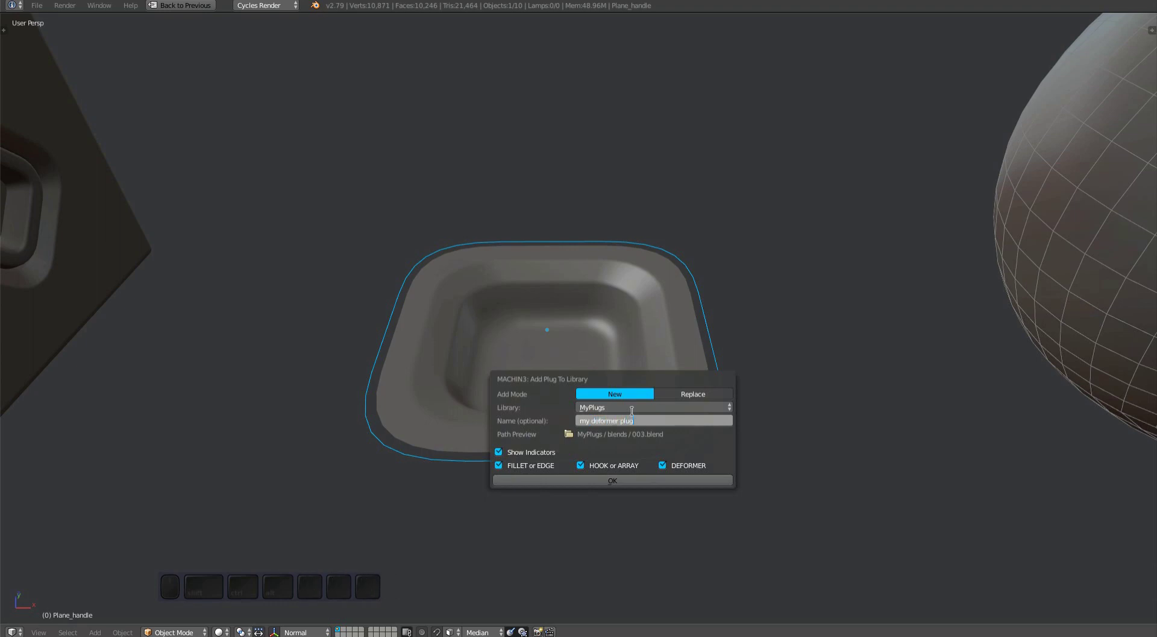
key(Return)
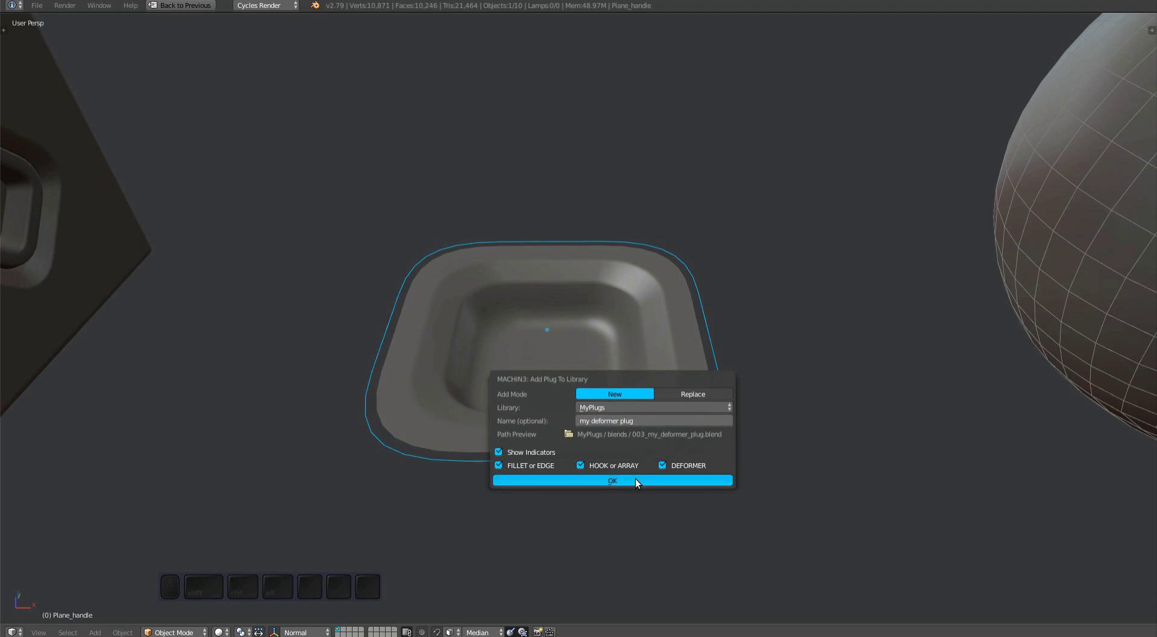
click(635, 479)
- Open the MyPlugs library from the plug libraries
middle_drag(632, 472, 630, 395)
key(shift+y)
mouse_move(619, 396)
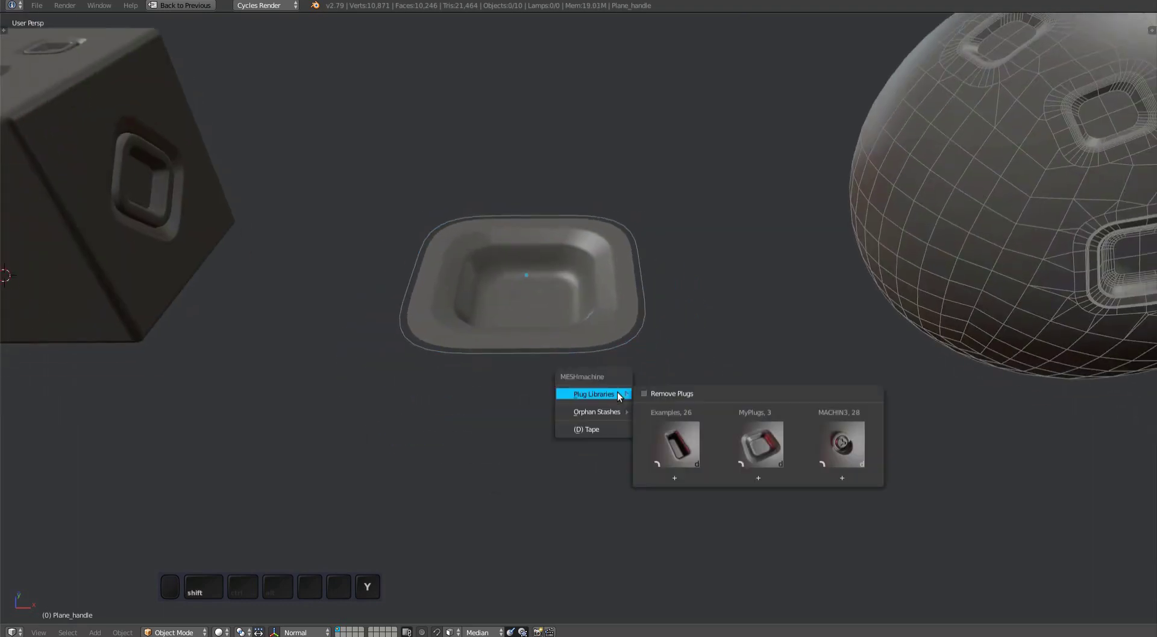
click(769, 448)
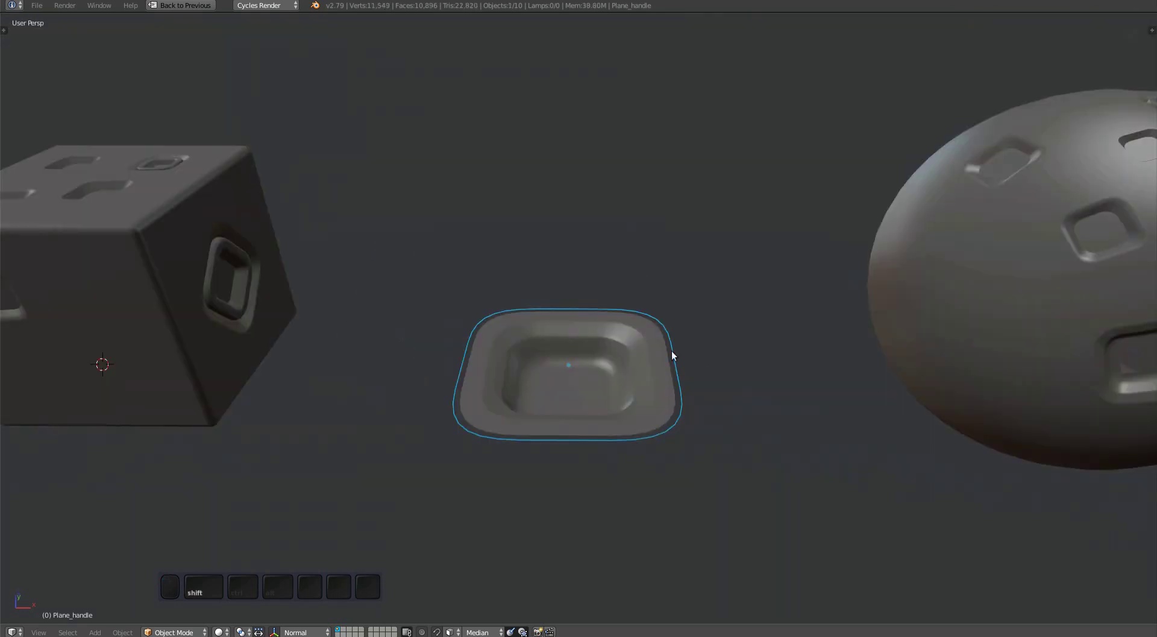
- Insert the plug with the sloped rectangular recess from the Examples library
key(a)
shift+middle_drag(710, 403, 611, 338)
alt+right_click(615, 360)
key(a)
shift+middle_drag(662, 377, 628, 354)
key(a)
key(y)
mouse_move(628, 354)
click(683, 397)
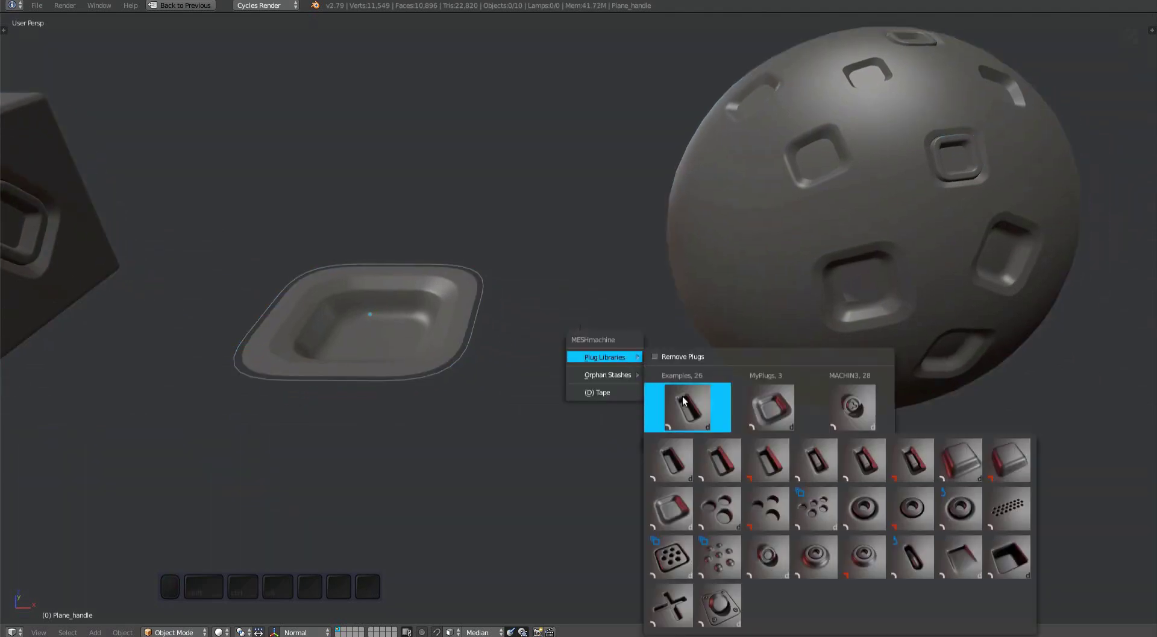
click(981, 580)
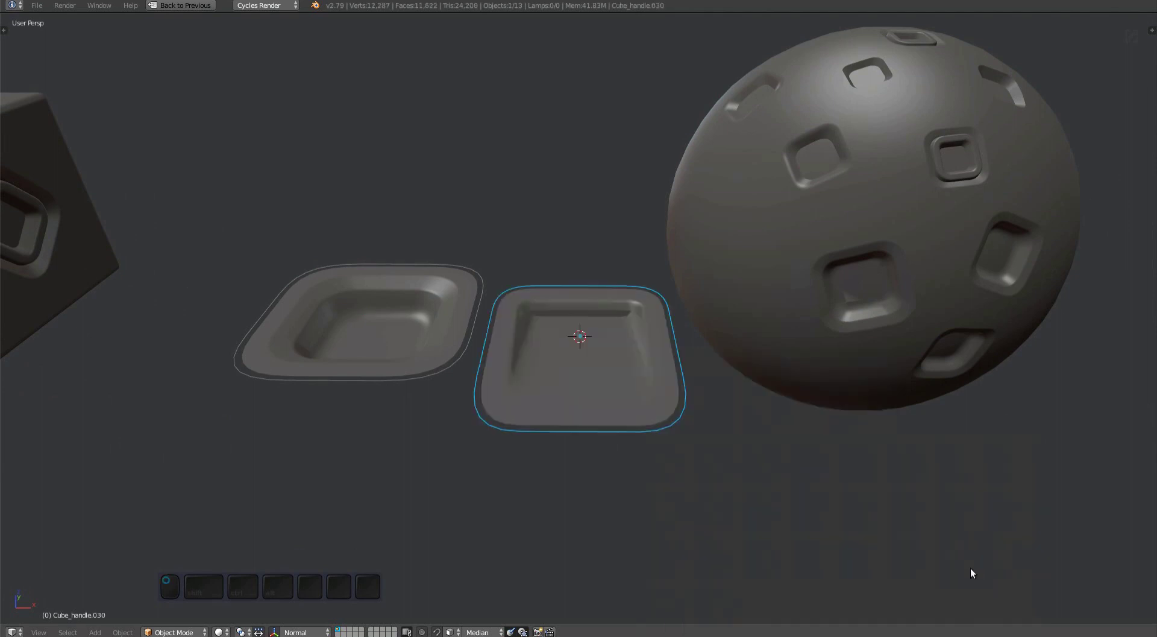
- Validate the inserted example plug and reveal its deformer
scroll(667, 432, up, 4)
key(y)
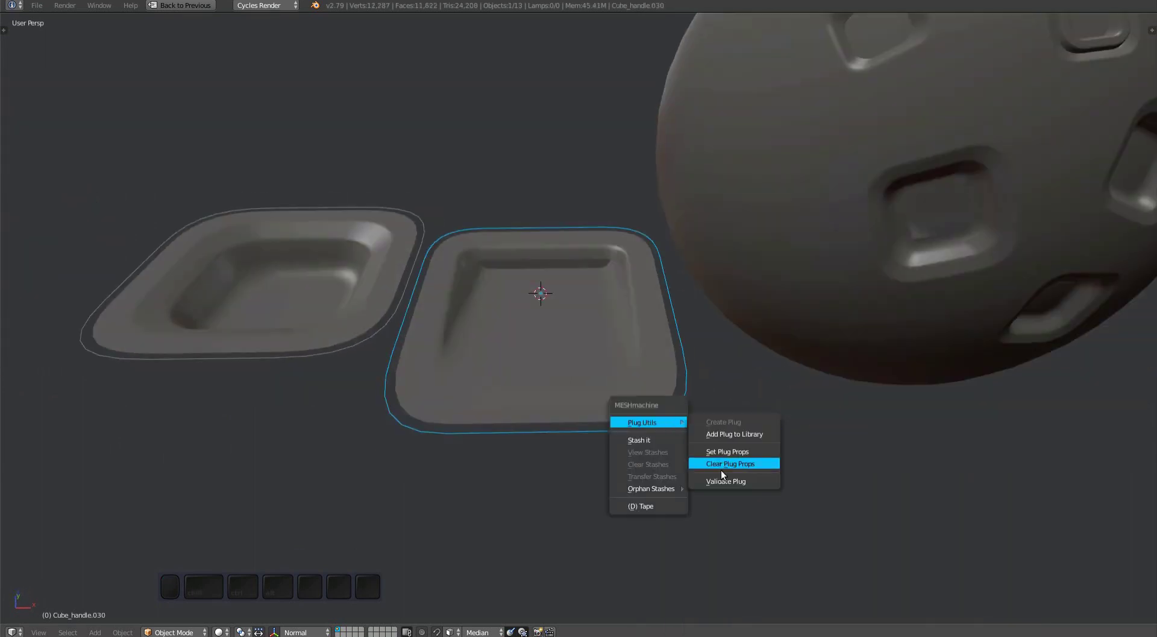
click(722, 480)
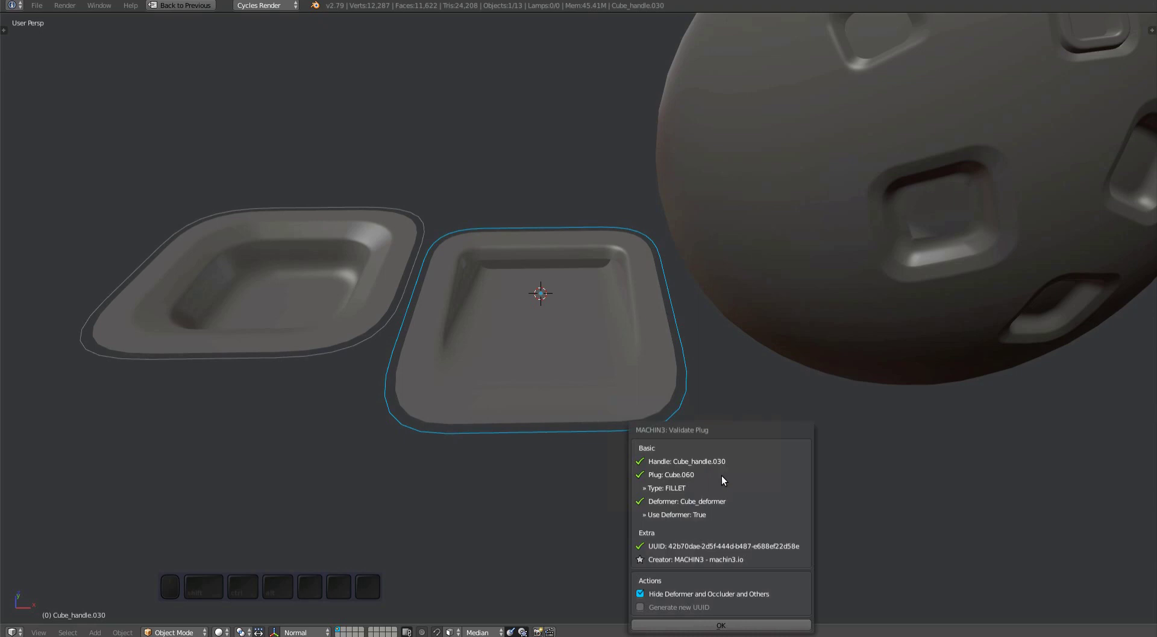
click(728, 624)
- Select the example plug's deformer cage and open its plug properties to check the Use Deformer option
middle_drag(700, 479, 662, 444)
click(625, 469)
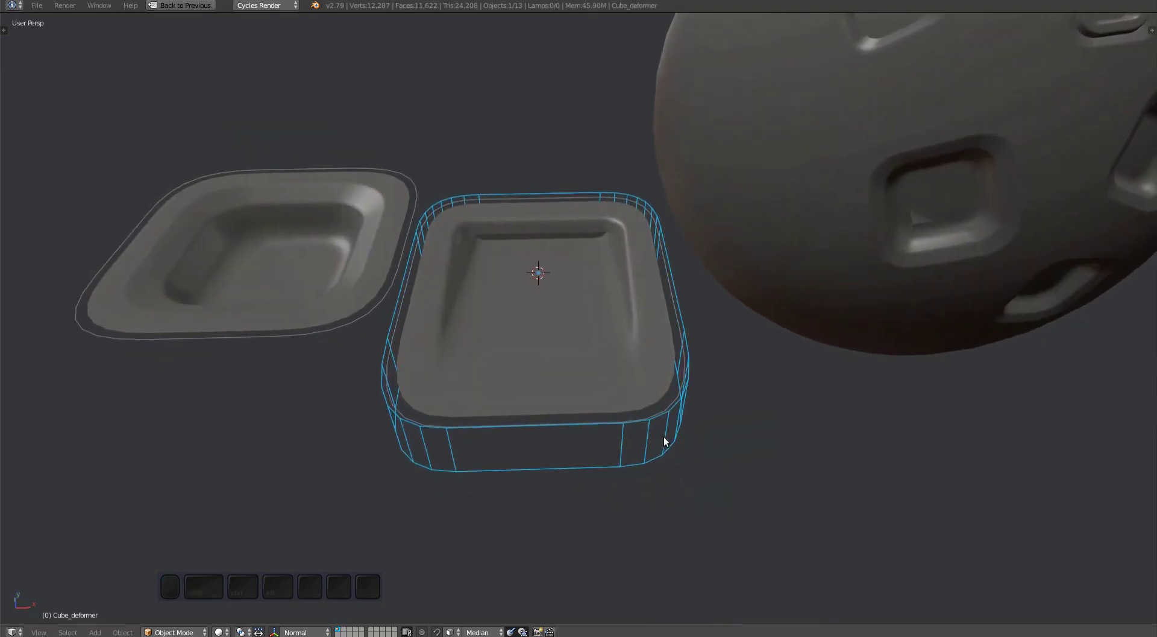
key(y)
mouse_move(588, 446)
click(630, 475)
key(F6)
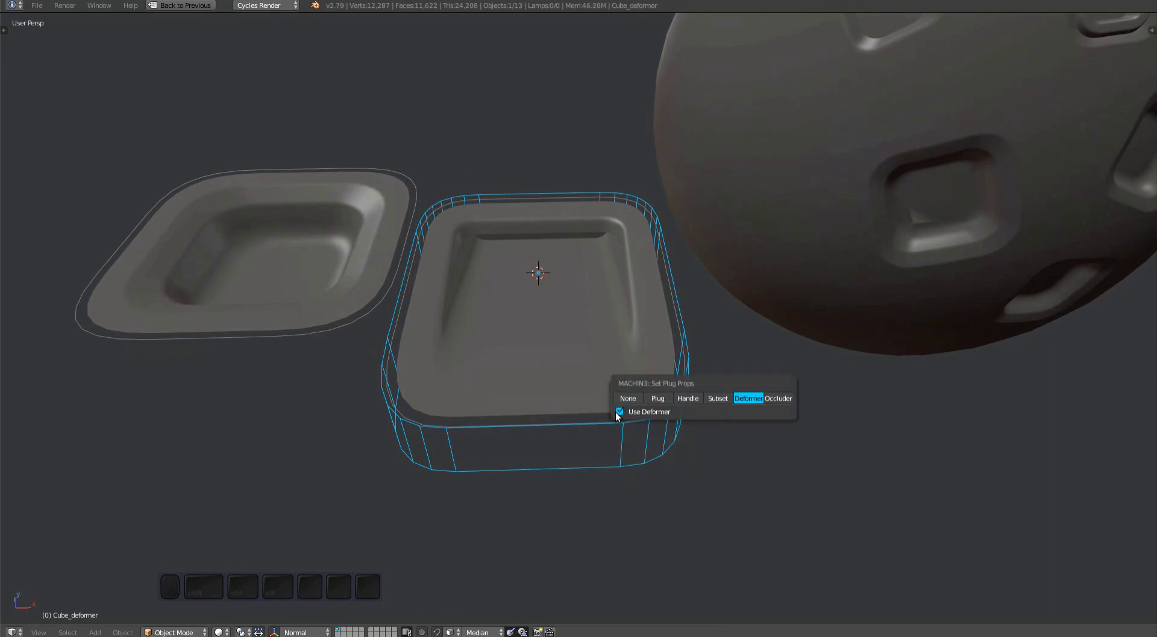
- Validate the custom plug with the rounded recess and reveal its deformer
right_click(330, 334)
key(y)
mouse_move(319, 331)
click(394, 390)
key(F6)
- Select the custom plug's deformer cage and open its plug properties to check the Use Deformer option
right_click(278, 349)
key(y)
mouse_move(260, 338)
click(356, 354)
key(F6)
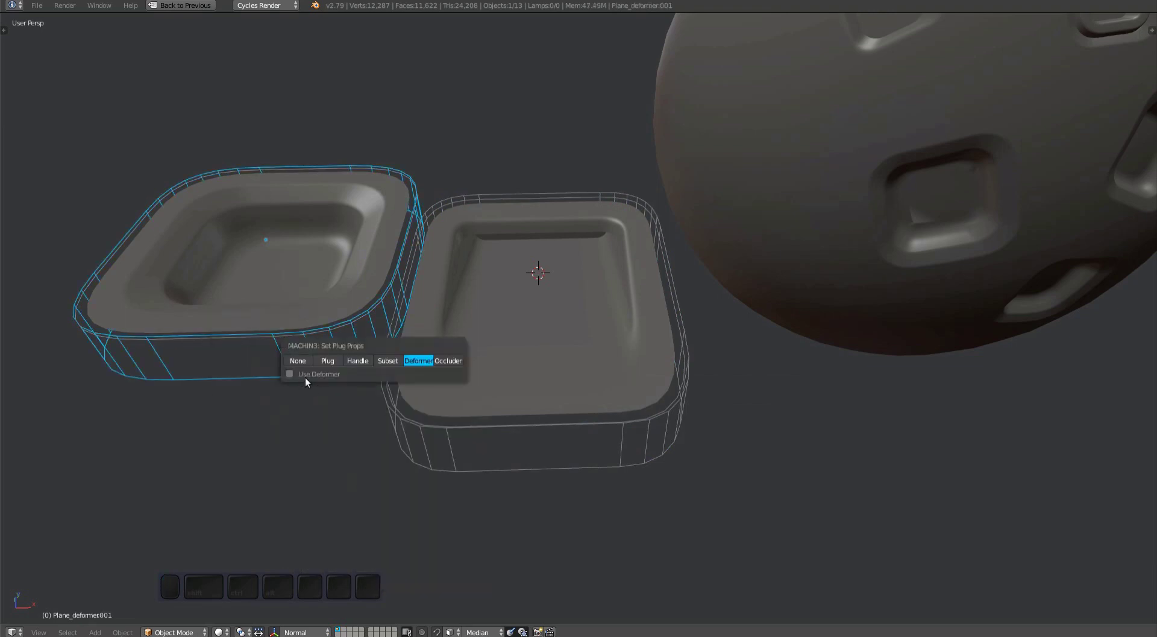
key(Escape)
- Move the example plug with the sloped recess onto the sphere by its handle and resize it
shift+middle_drag(666, 401, 587, 426)
key(a)
click(516, 450)
shift+middle_drag(521, 411, 481, 439)
scroll(481, 443, down, 5)
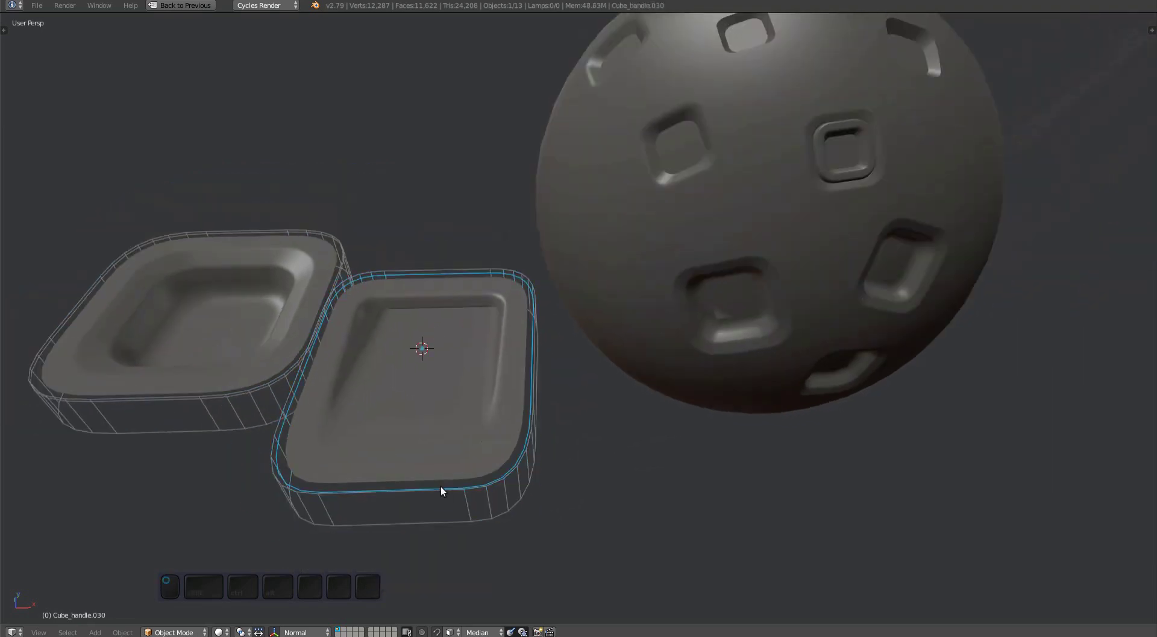
right_click(362, 449)
key(g)
click(744, 290)
key(s)
click(745, 348)
middle_drag(745, 350, 656, 337)
- Reposition and rescale the sloped-recess plug on the sphere and integrate it into the surface with Plug
key(g)
click(672, 384)
middle_drag(673, 383, 717, 420)
key(s)
click(733, 432)
shift+right_click(735, 435)
key(y)
click(760, 438)
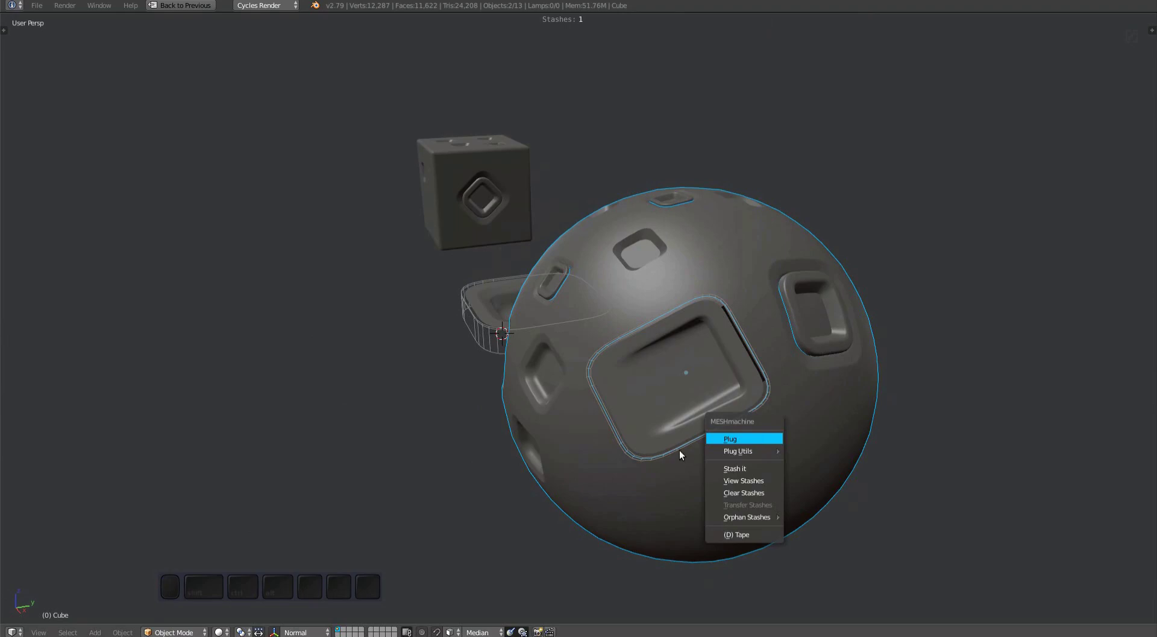
- Examine the Plug operation's settings and inspect the integrated sloped recess on the sphere from several angles
ctrl+middle_drag(682, 377, 763, 441)
middle_drag(762, 441, 768, 417)
key(F6)
click(813, 544)
middle_drag(812, 544, 879, 424)
key(F6)
- Deselect everything and insert the plug with two staggered rows of round holes from the Examples library
middle_drag(633, 429, 516, 284)
key(a)
scroll(676, 399, down, 3)
key(a)
key(a)
key(y)
mouse_move(516, 285)
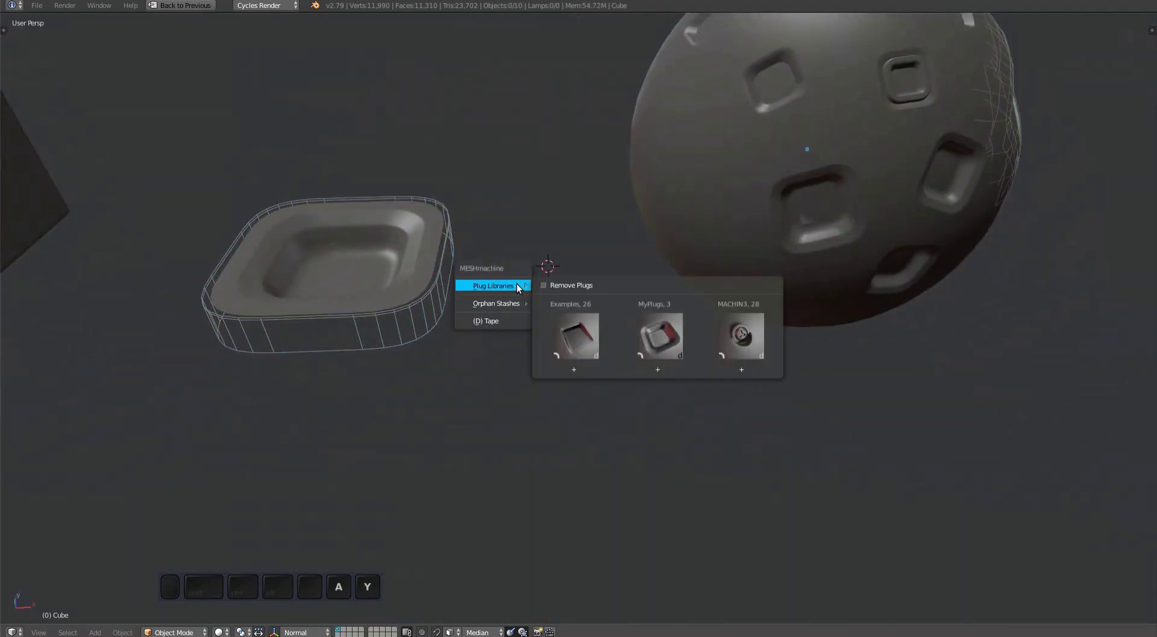
click(579, 333)
click(715, 459)
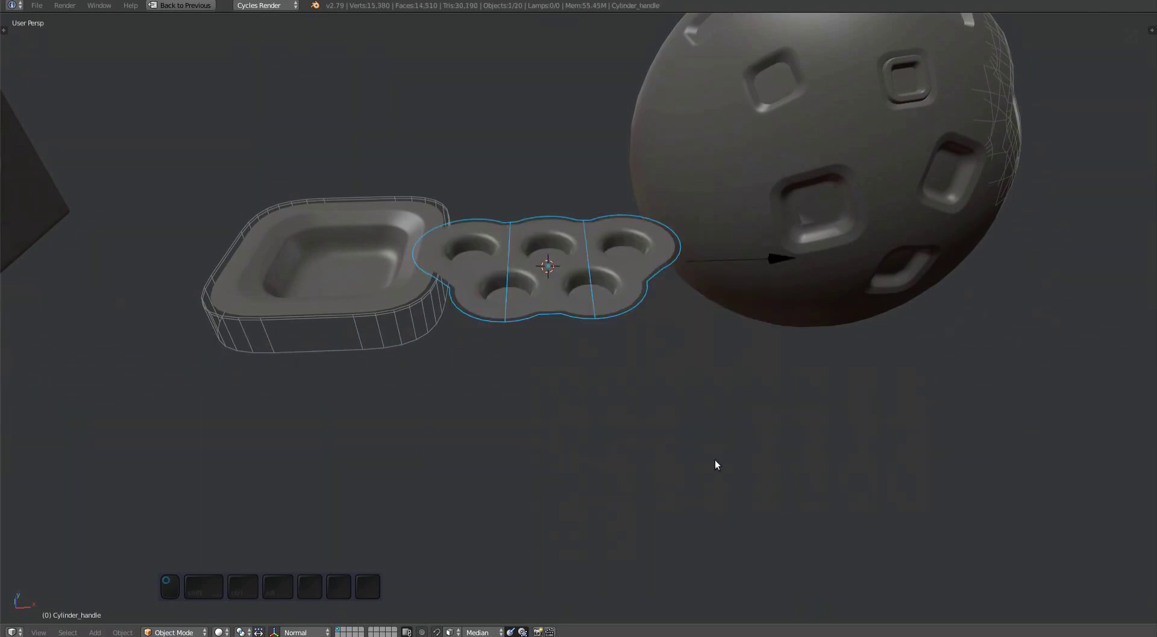
- Place the staggered-hole plug on the sphere, lengthened along its arrow, and integrate it into the surface
shift+middle_drag(642, 307, 524, 457)
key(s)
click(487, 451)
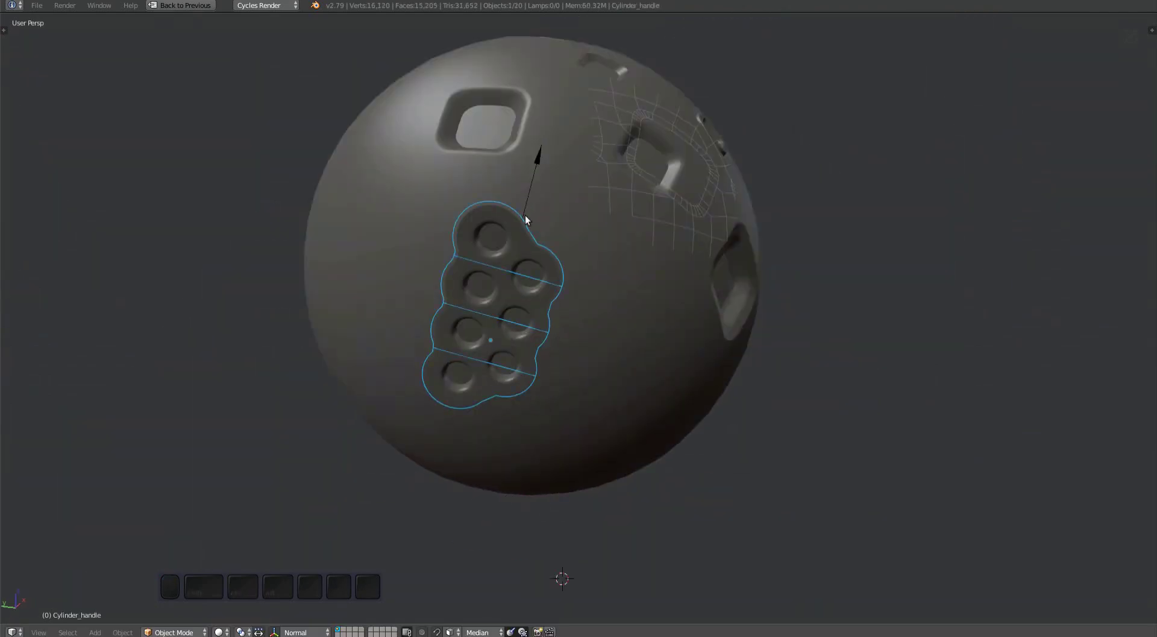
key(r)
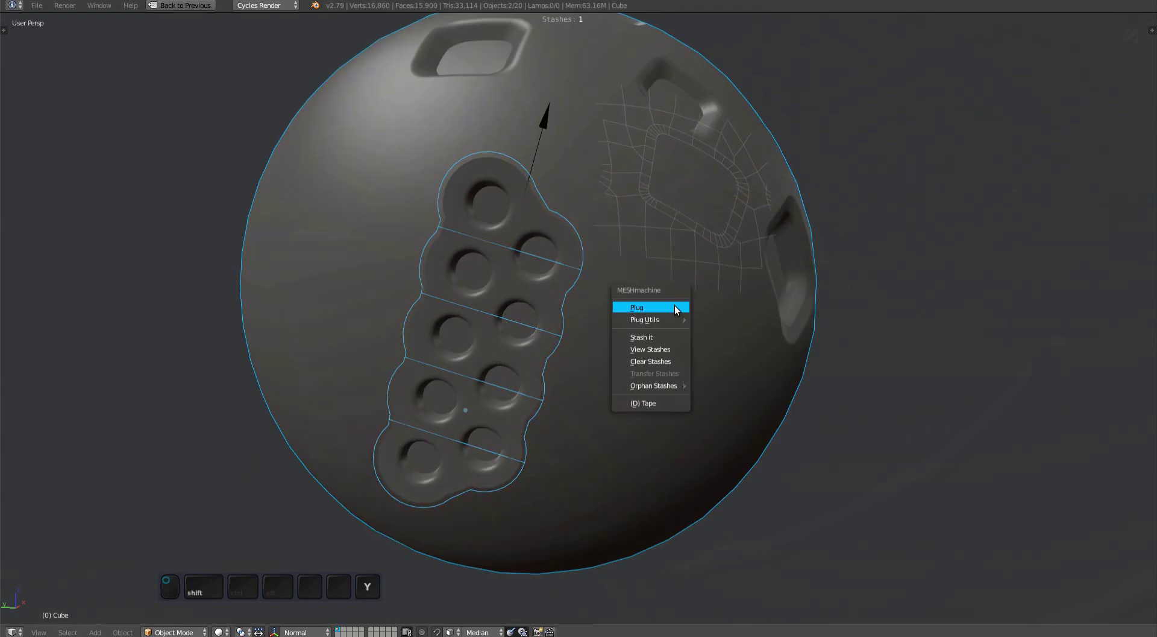
click(630, 305)
- Try different Plug Precision values on the integrated hole pattern, finishing with a value of 4
scroll(591, 369, up, 5)
middle_drag(590, 369, 327, 300)
scroll(573, 248, down, 1)
scroll(327, 300, up, 1)
key(F6)
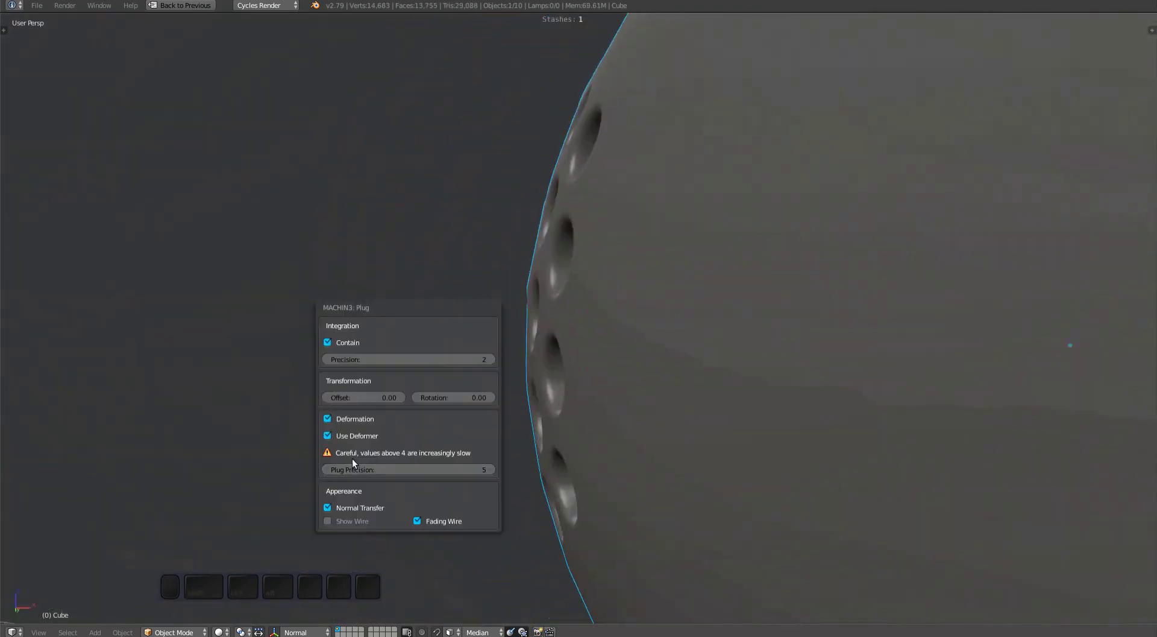
drag(331, 473, 327, 475)
middle_drag(142, 386, 199, 388)
key(F6)
click(366, 539)
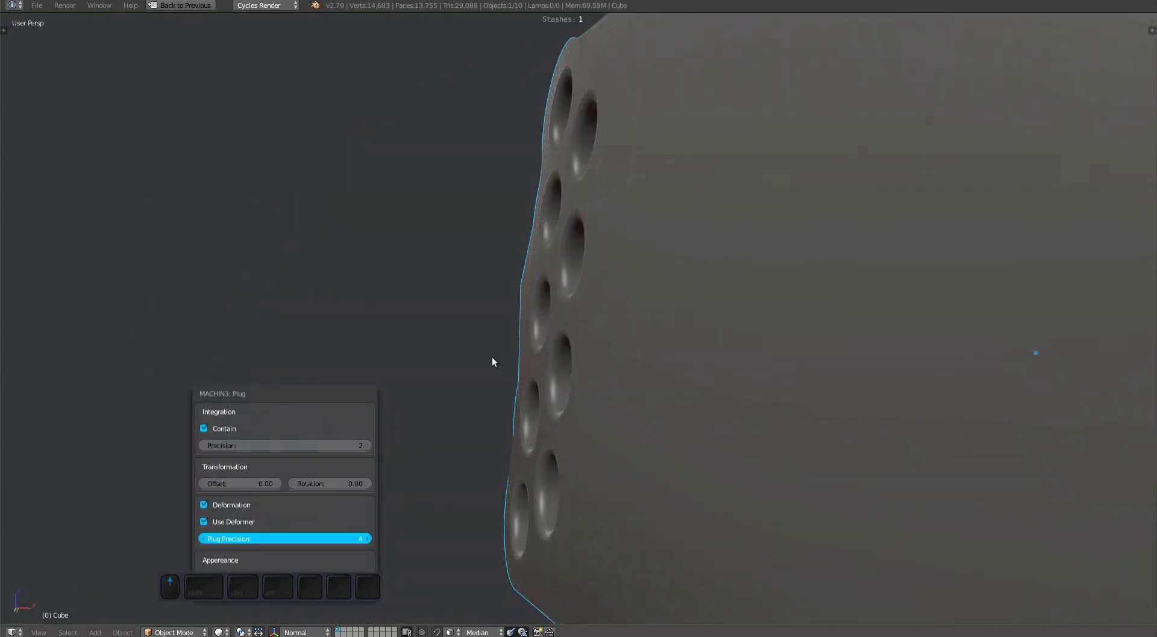
- Insert the plug with the perforated inset panel from the Examples library and integrate it lengthened into the sphere
scroll(506, 359, down, 6)
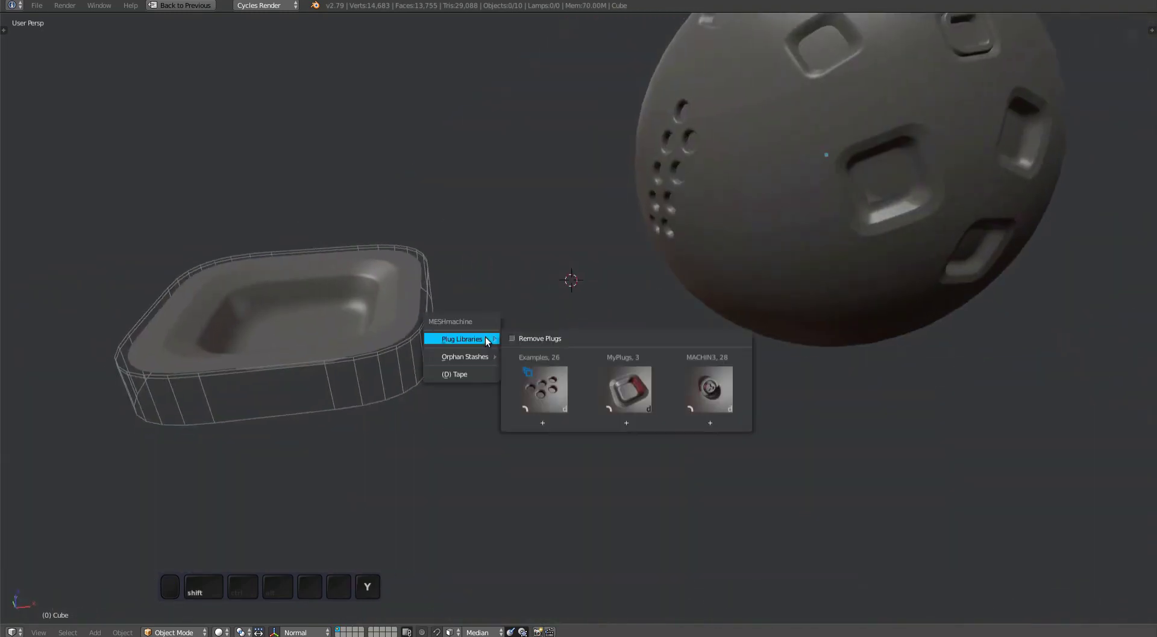
click(543, 389)
click(576, 536)
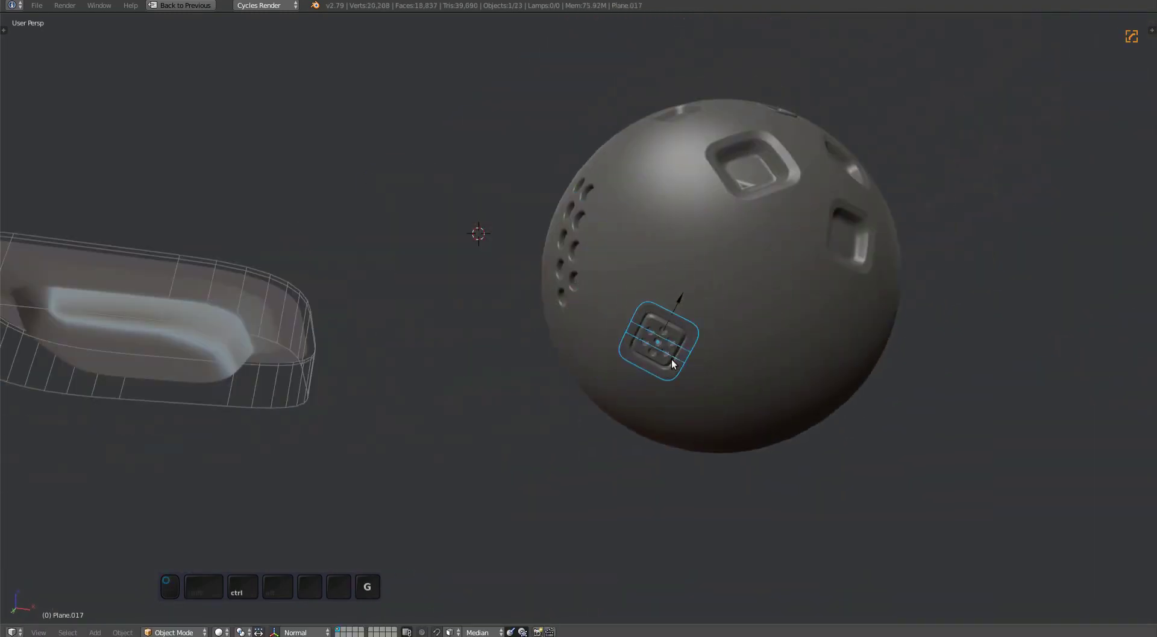
scroll(669, 451, up, 3)
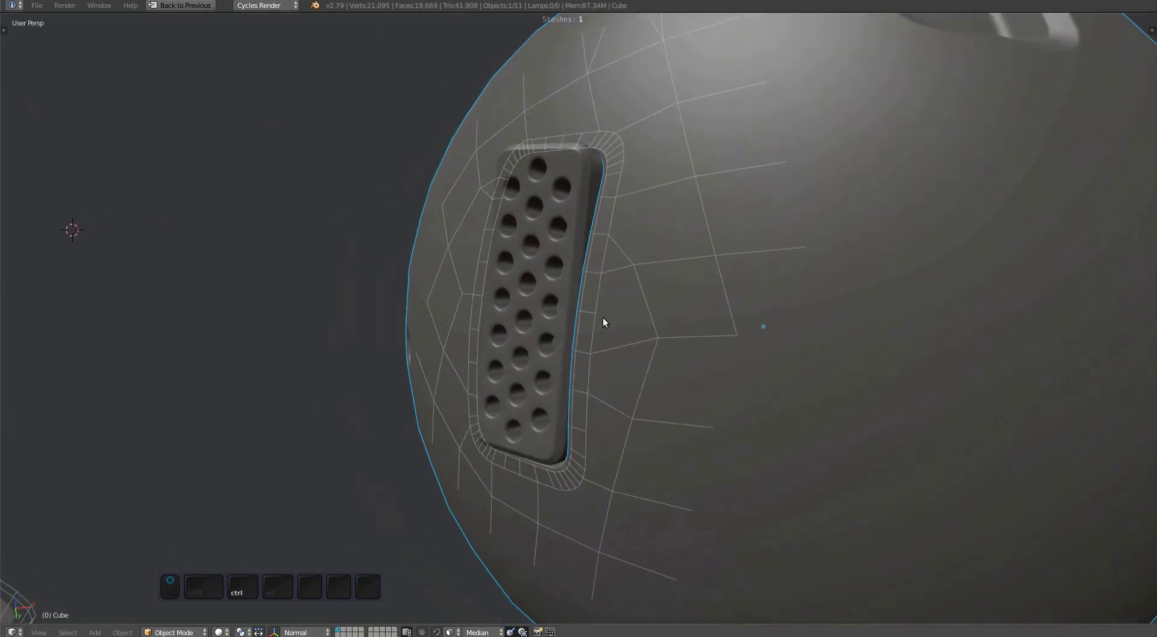
- Enable Subsets deformation for the perforated plug and inspect how its inset follows the sphere
scroll(603, 317, up, 2)
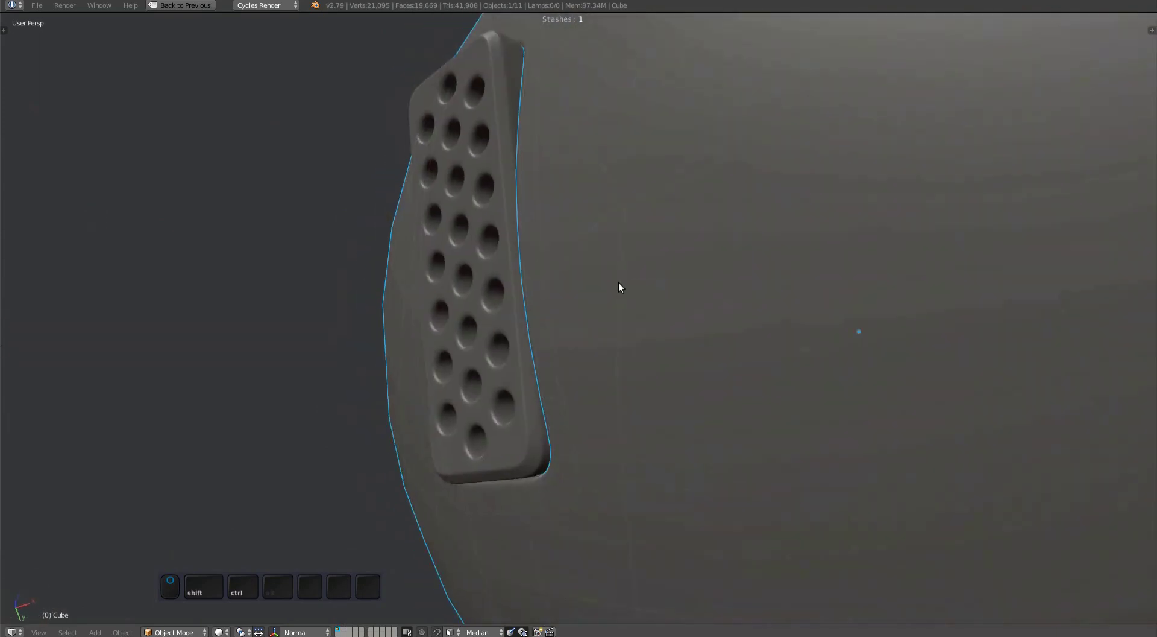
key(F6)
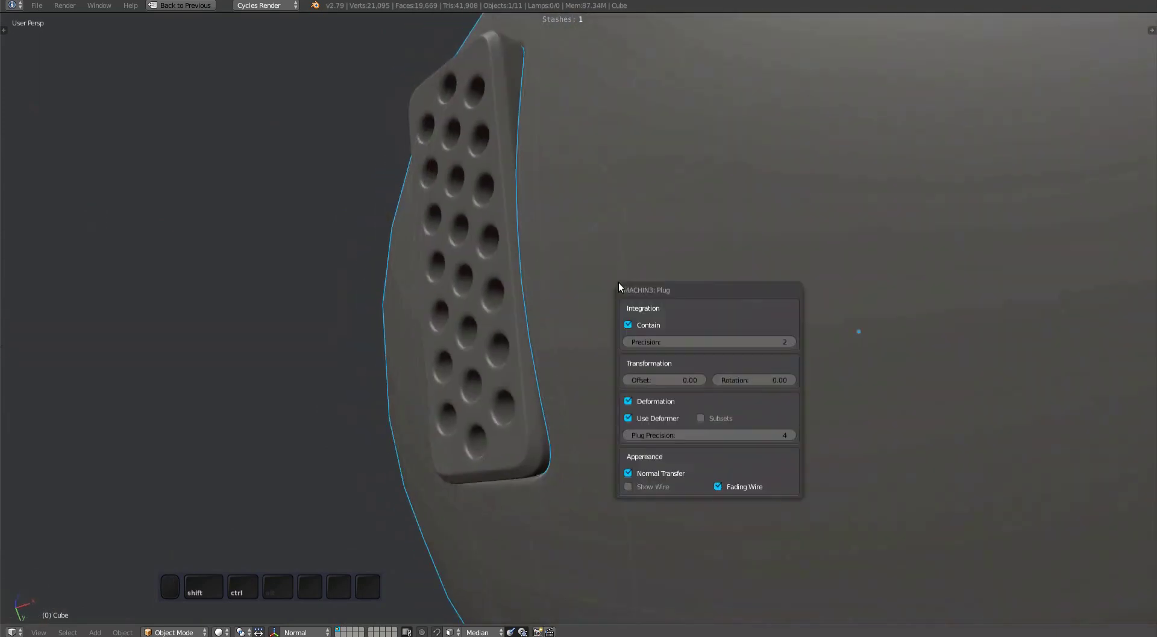
click(701, 418)
middle_drag(705, 418, 461, 348)
scroll(432, 357, up, 2)
key(F6)
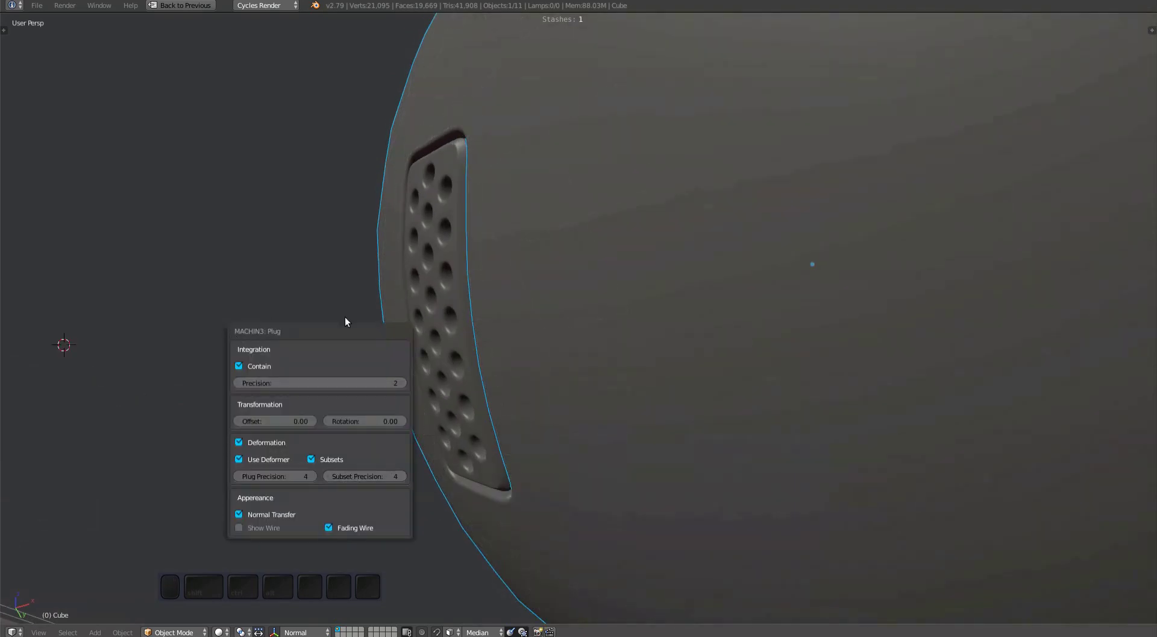
key(Escape)
- Insert another copy of the perforated panel plug from the Examples library at the 3D cursor
middle_drag(344, 316, 483, 446)
shift+middle_drag(482, 446, 777, 380)
key(a)
key(y)
mouse_move(526, 317)
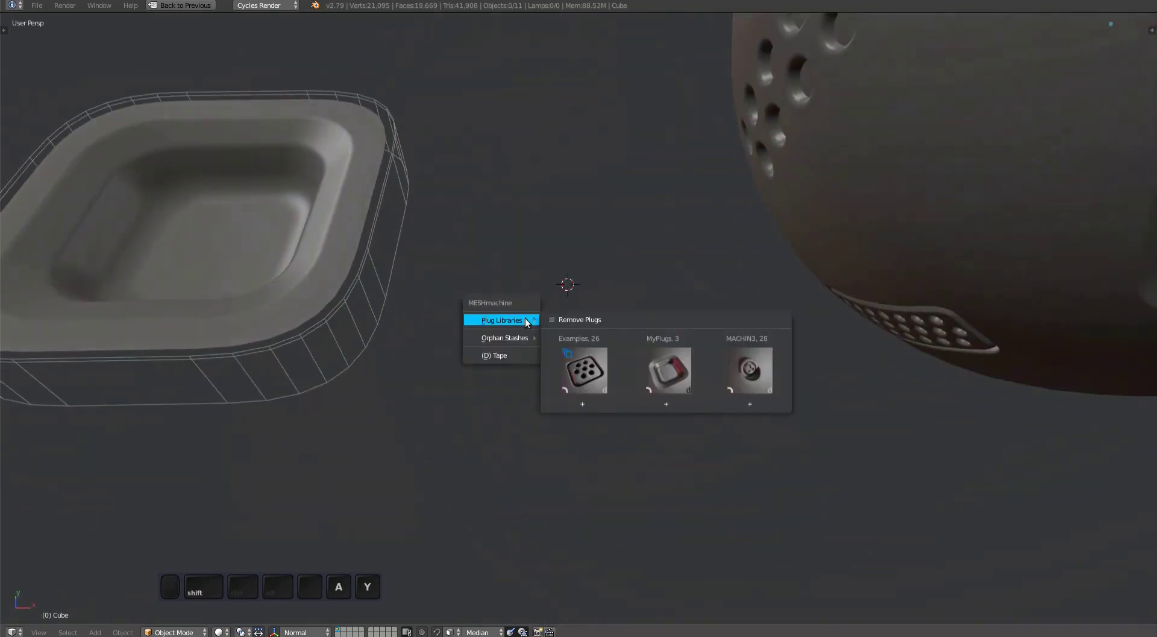
click(584, 403)
shift+middle_drag(590, 363, 539, 406)
scroll(538, 405, up, 4)
key(a)
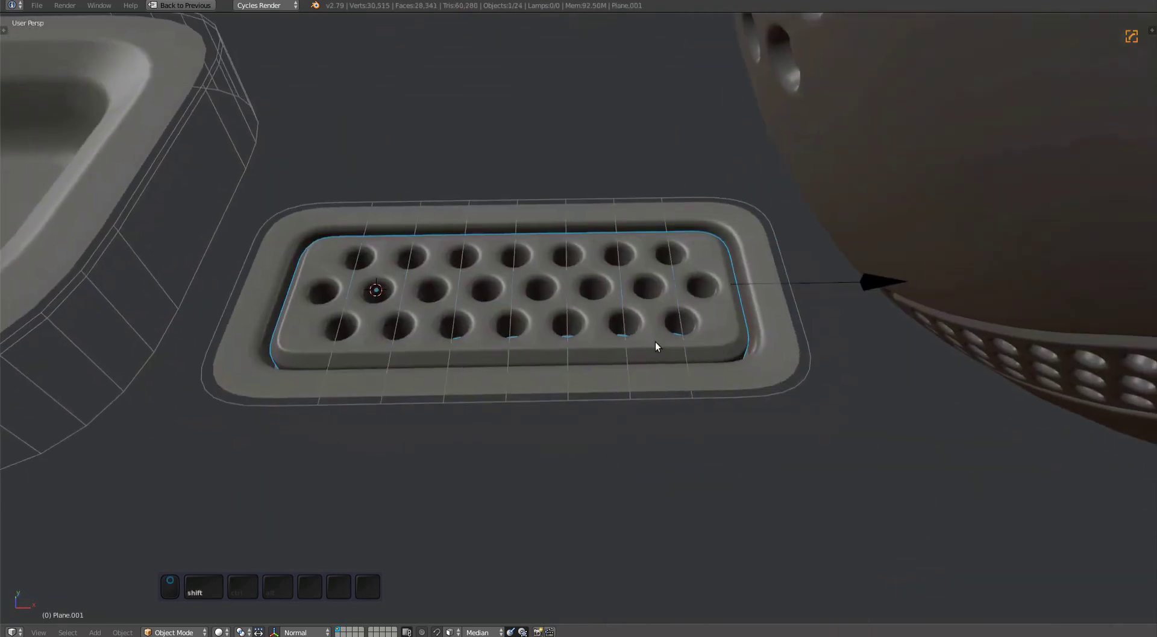